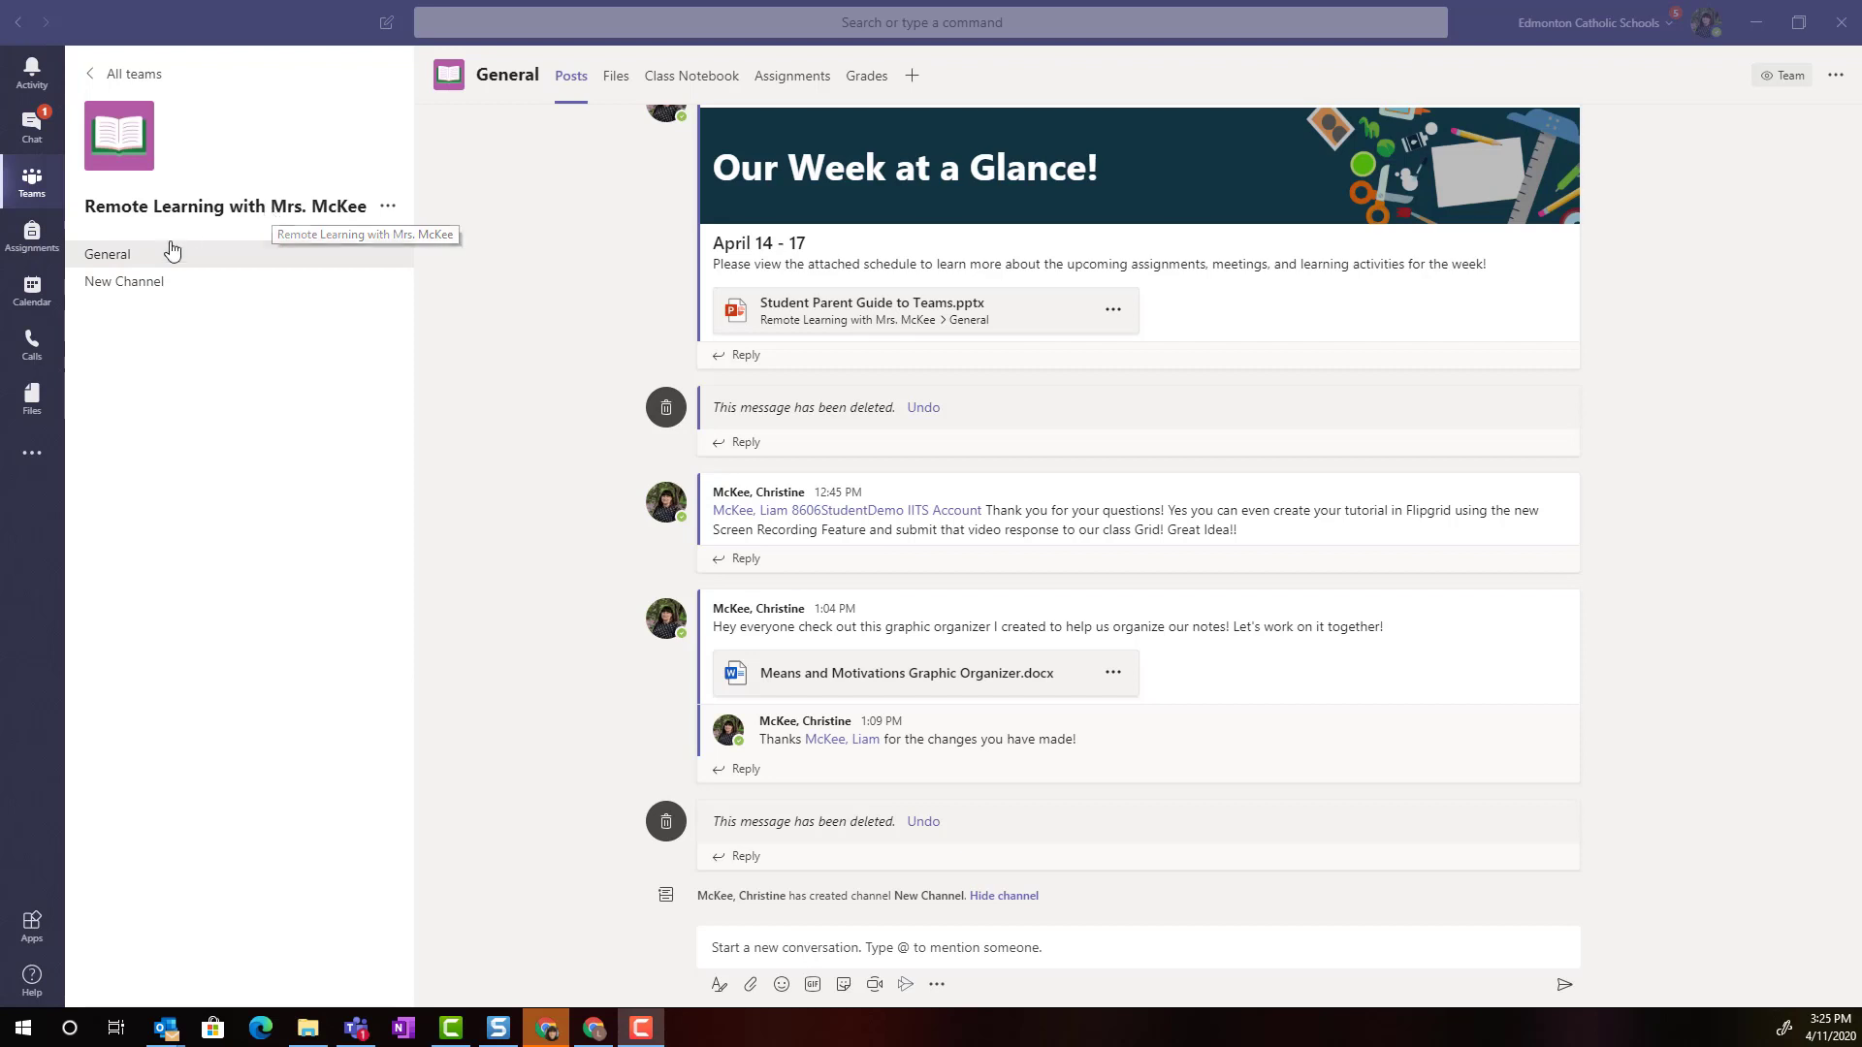
Look through the posts, files and notes of New Channel and compare its tabs with those of the General channel
left_click(147, 286)
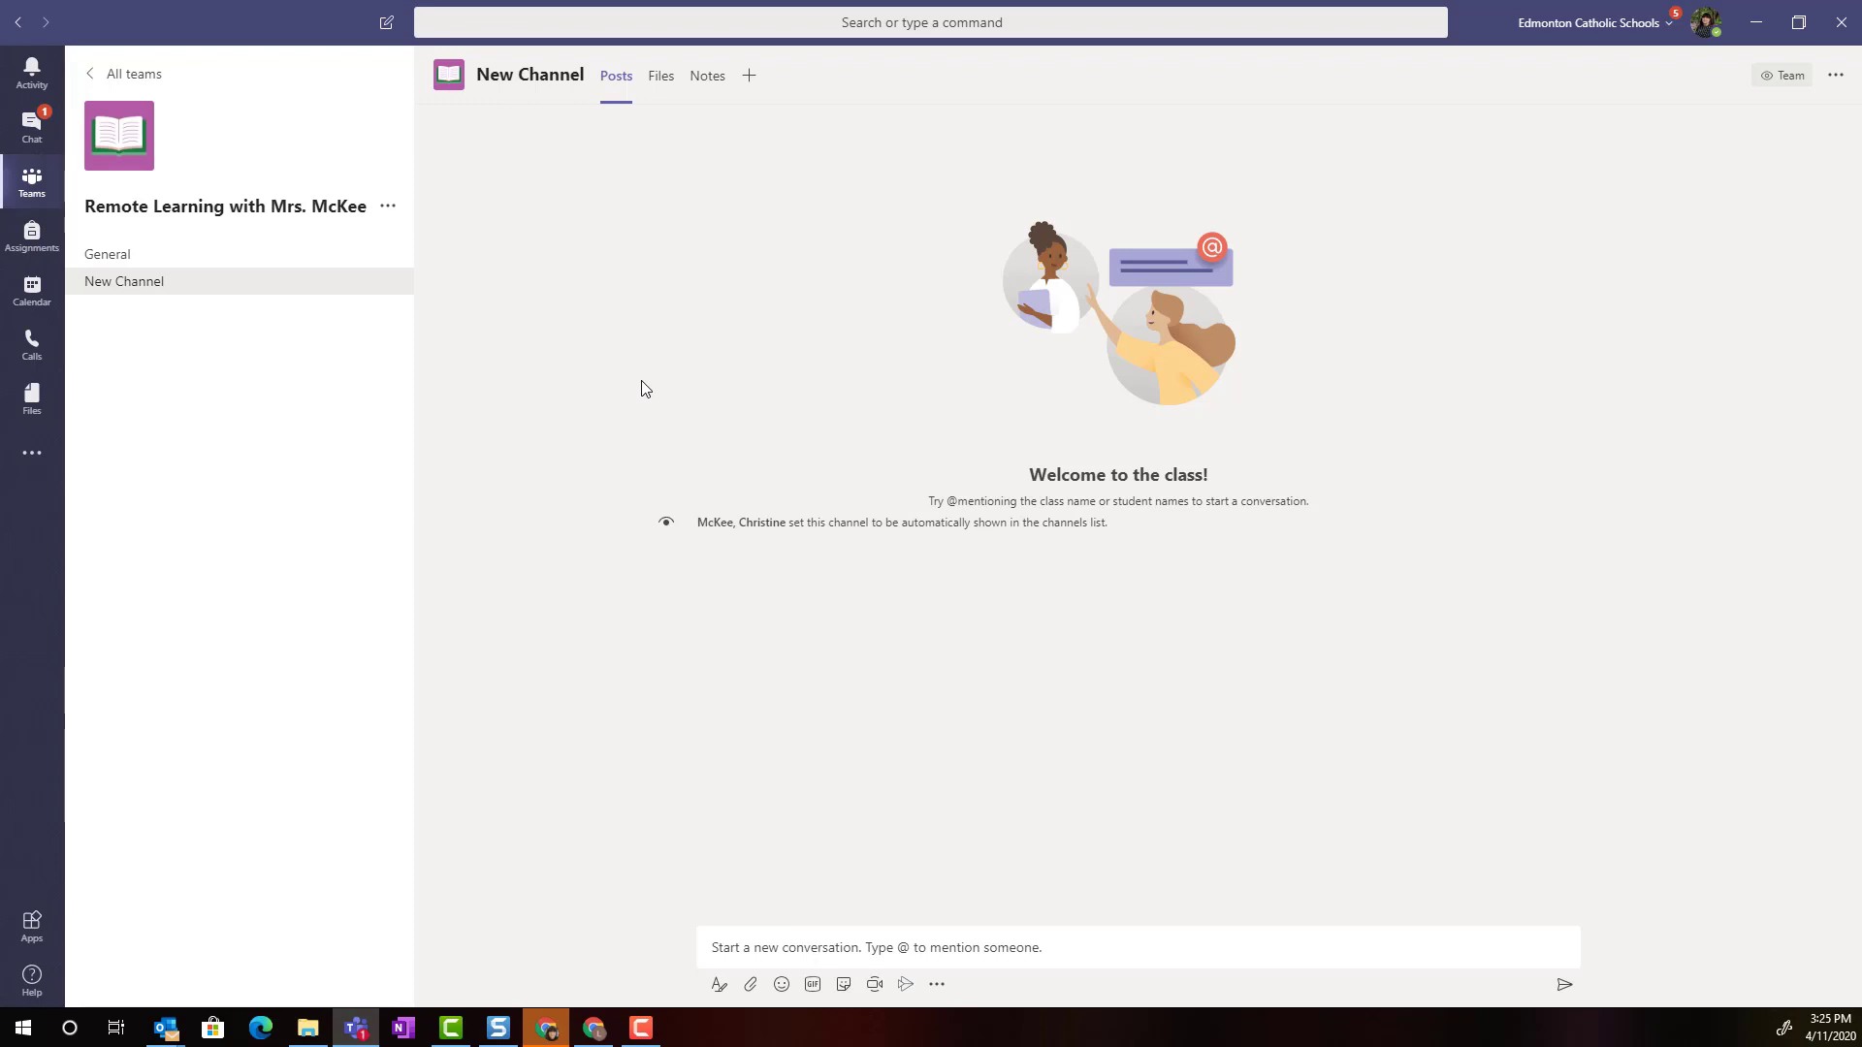
left_click(663, 77)
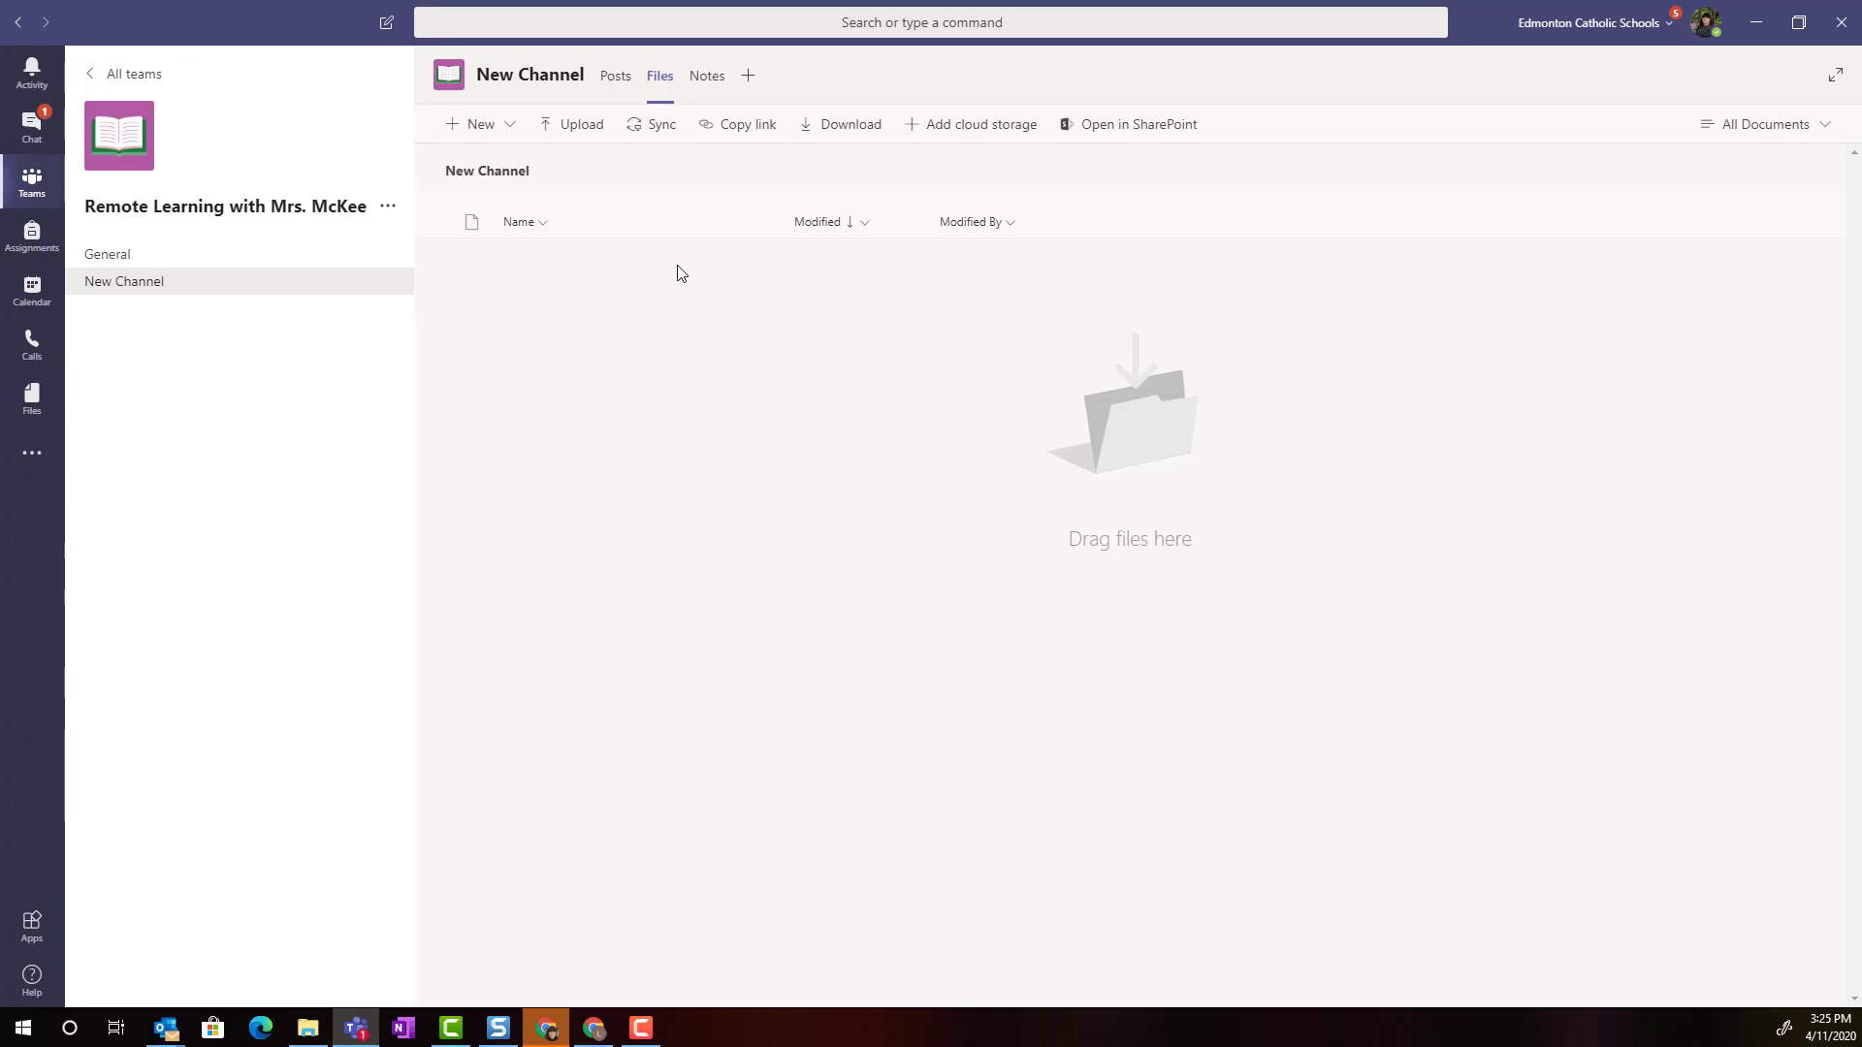
left_click(706, 85)
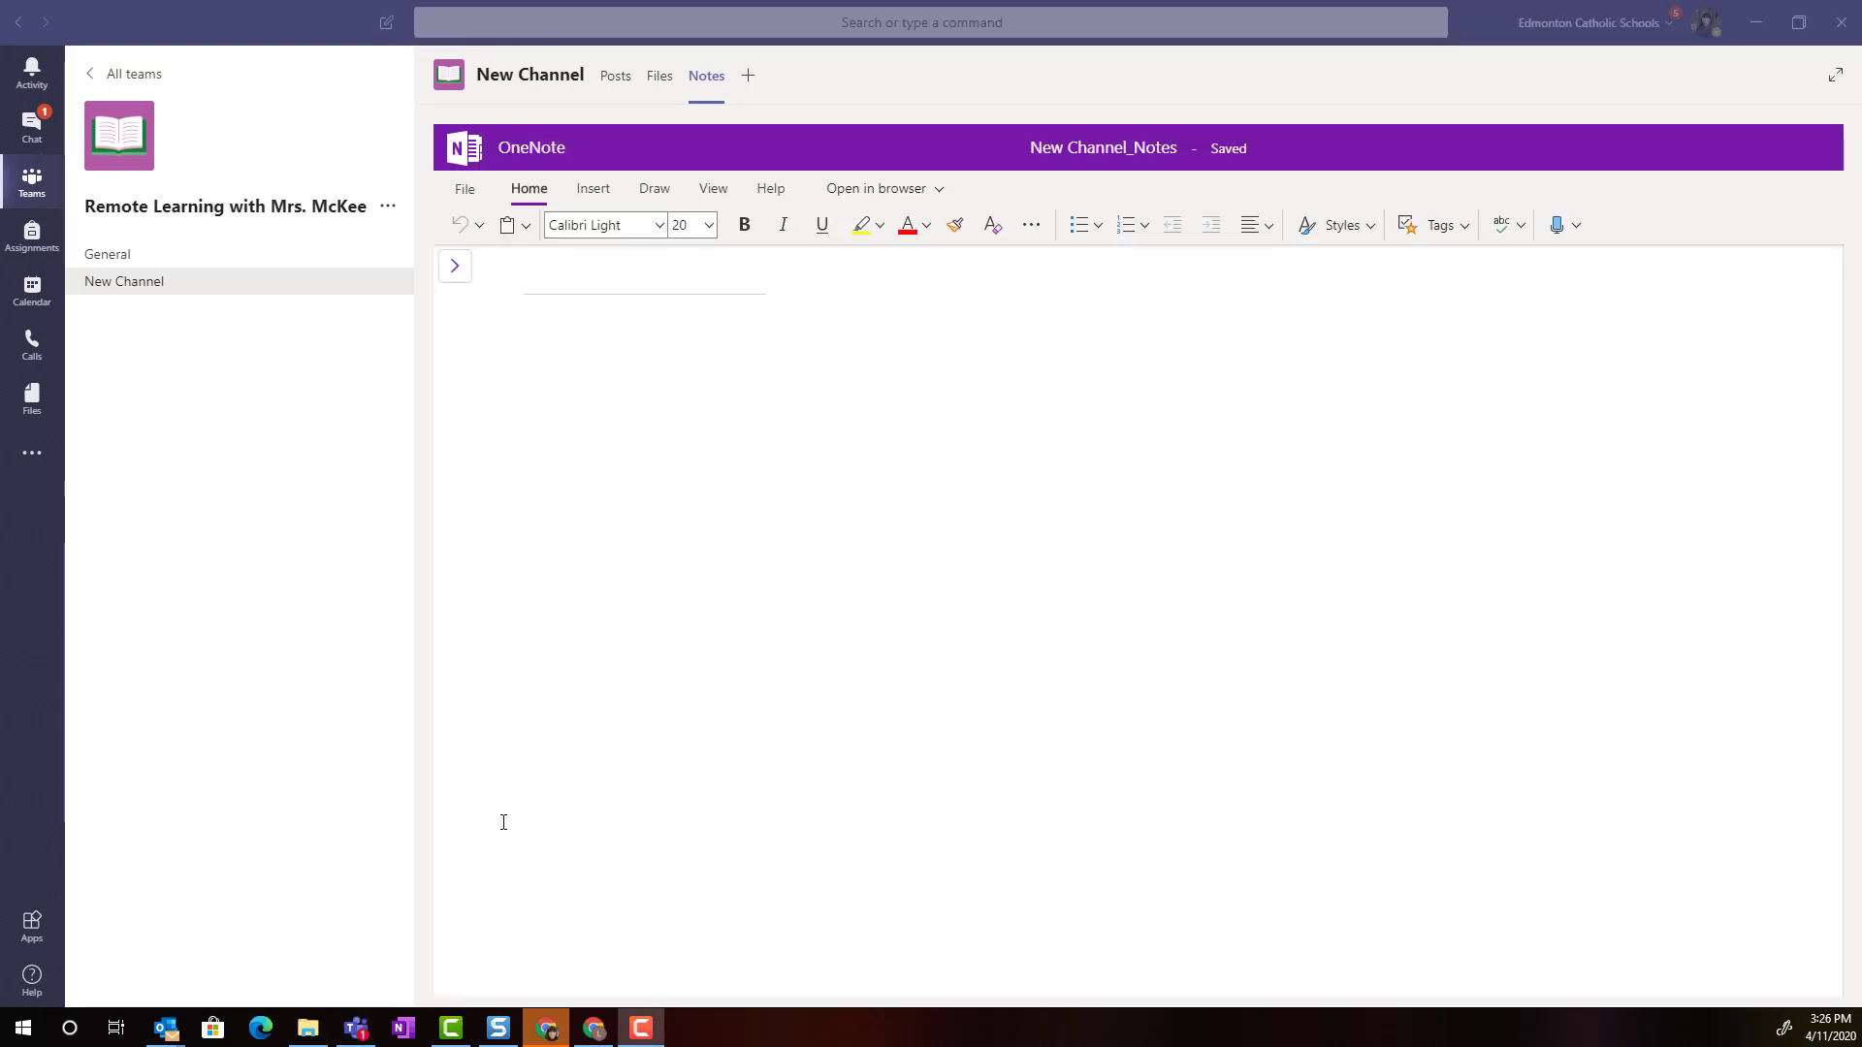
left_click(148, 256)
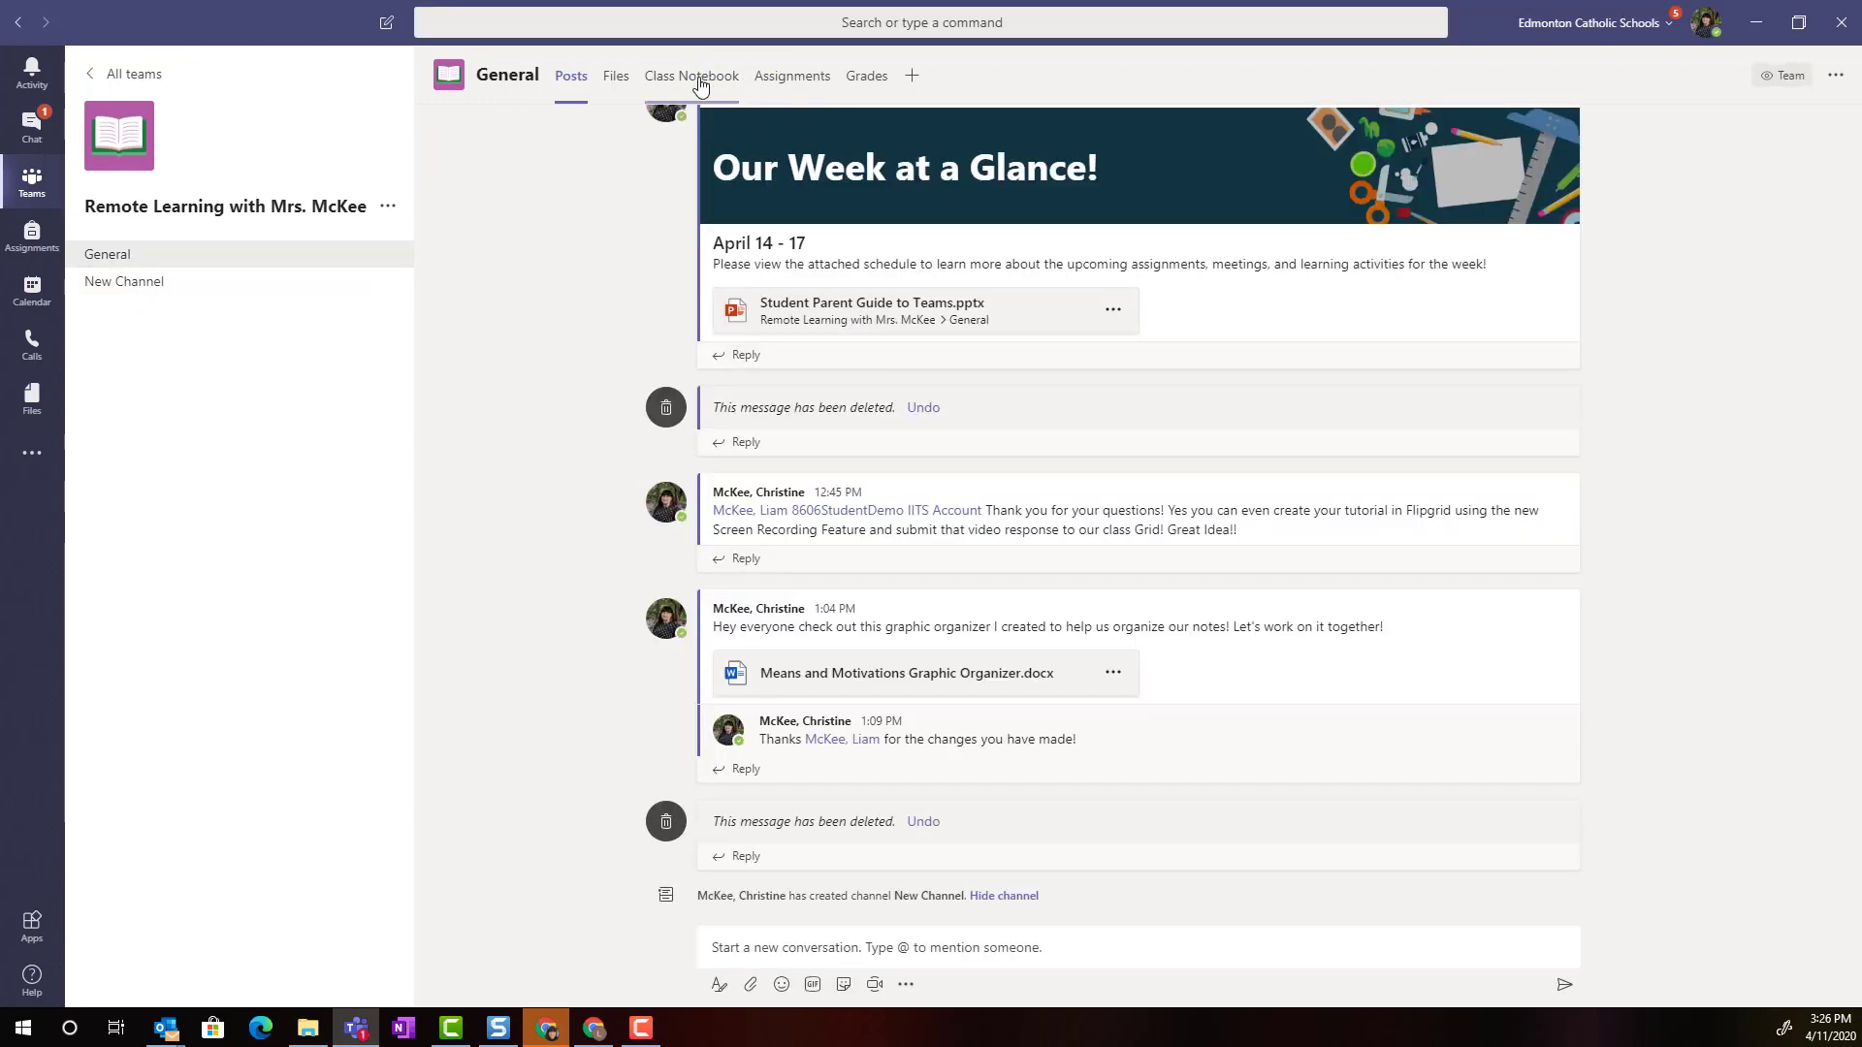
left_click(148, 284)
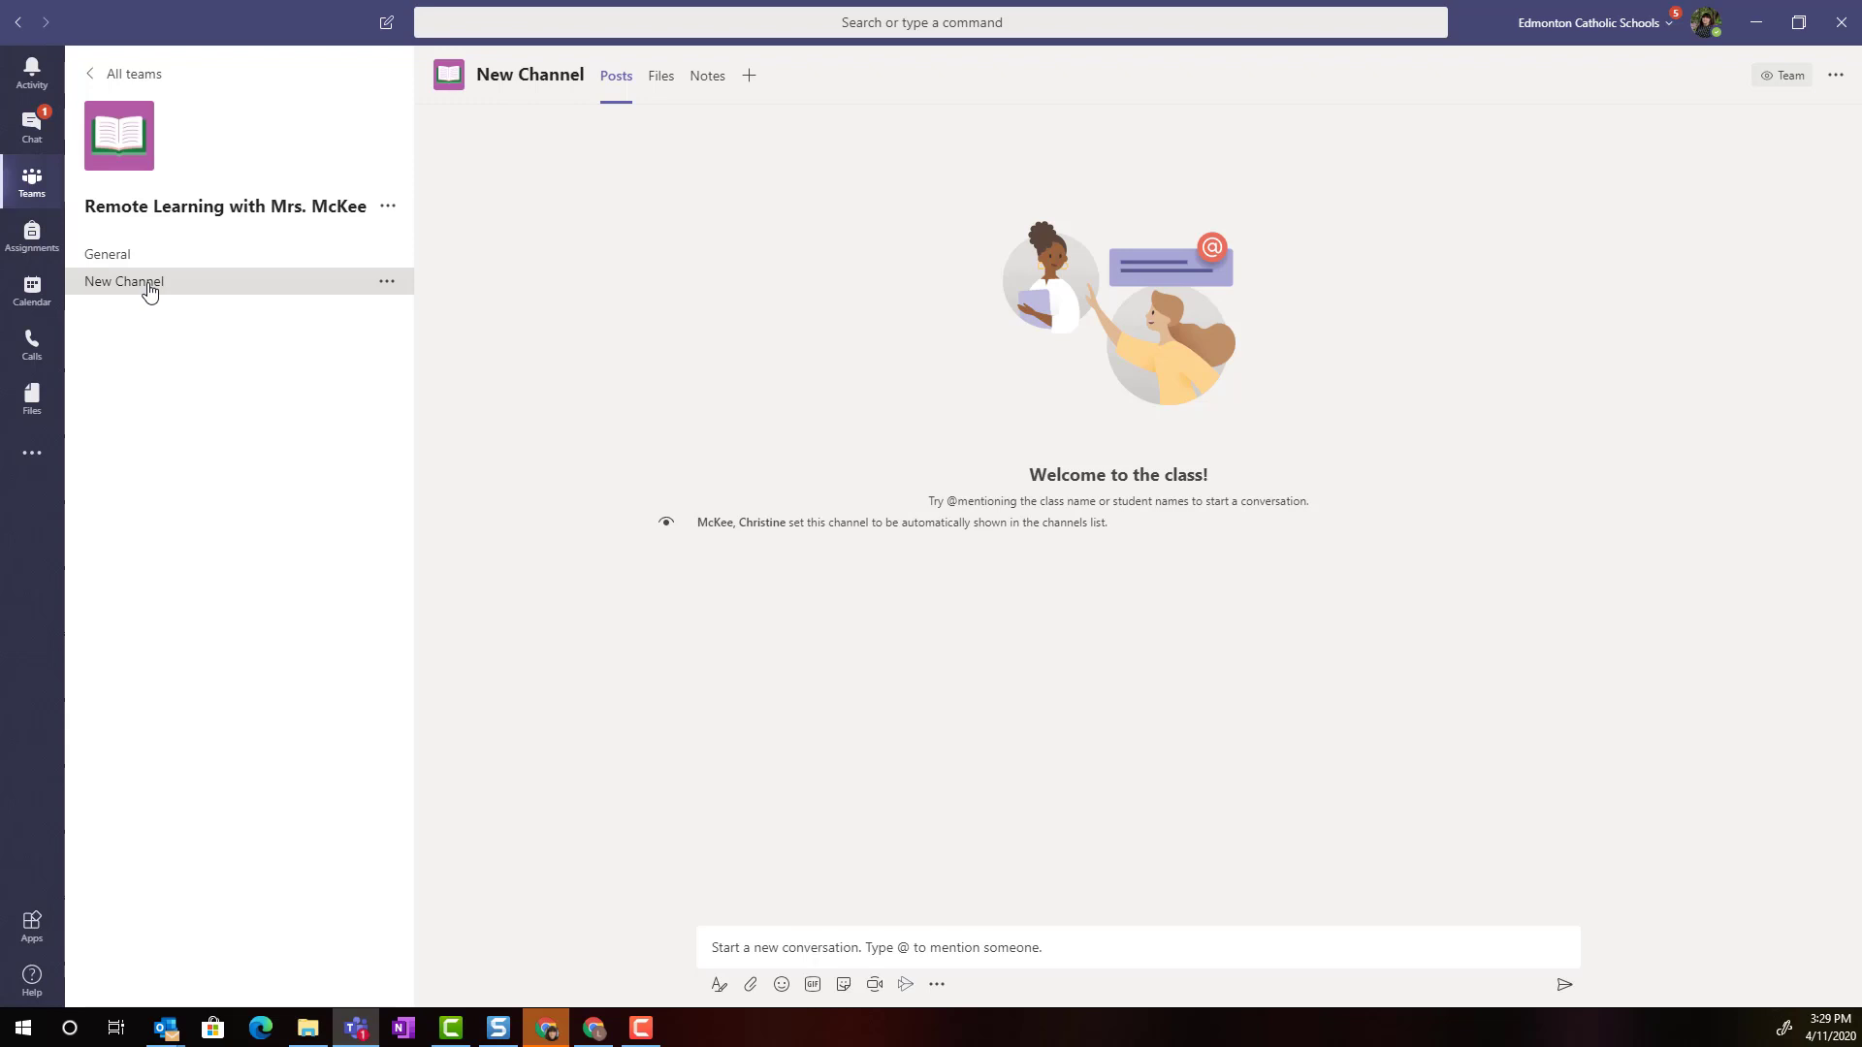
left_click(124, 254)
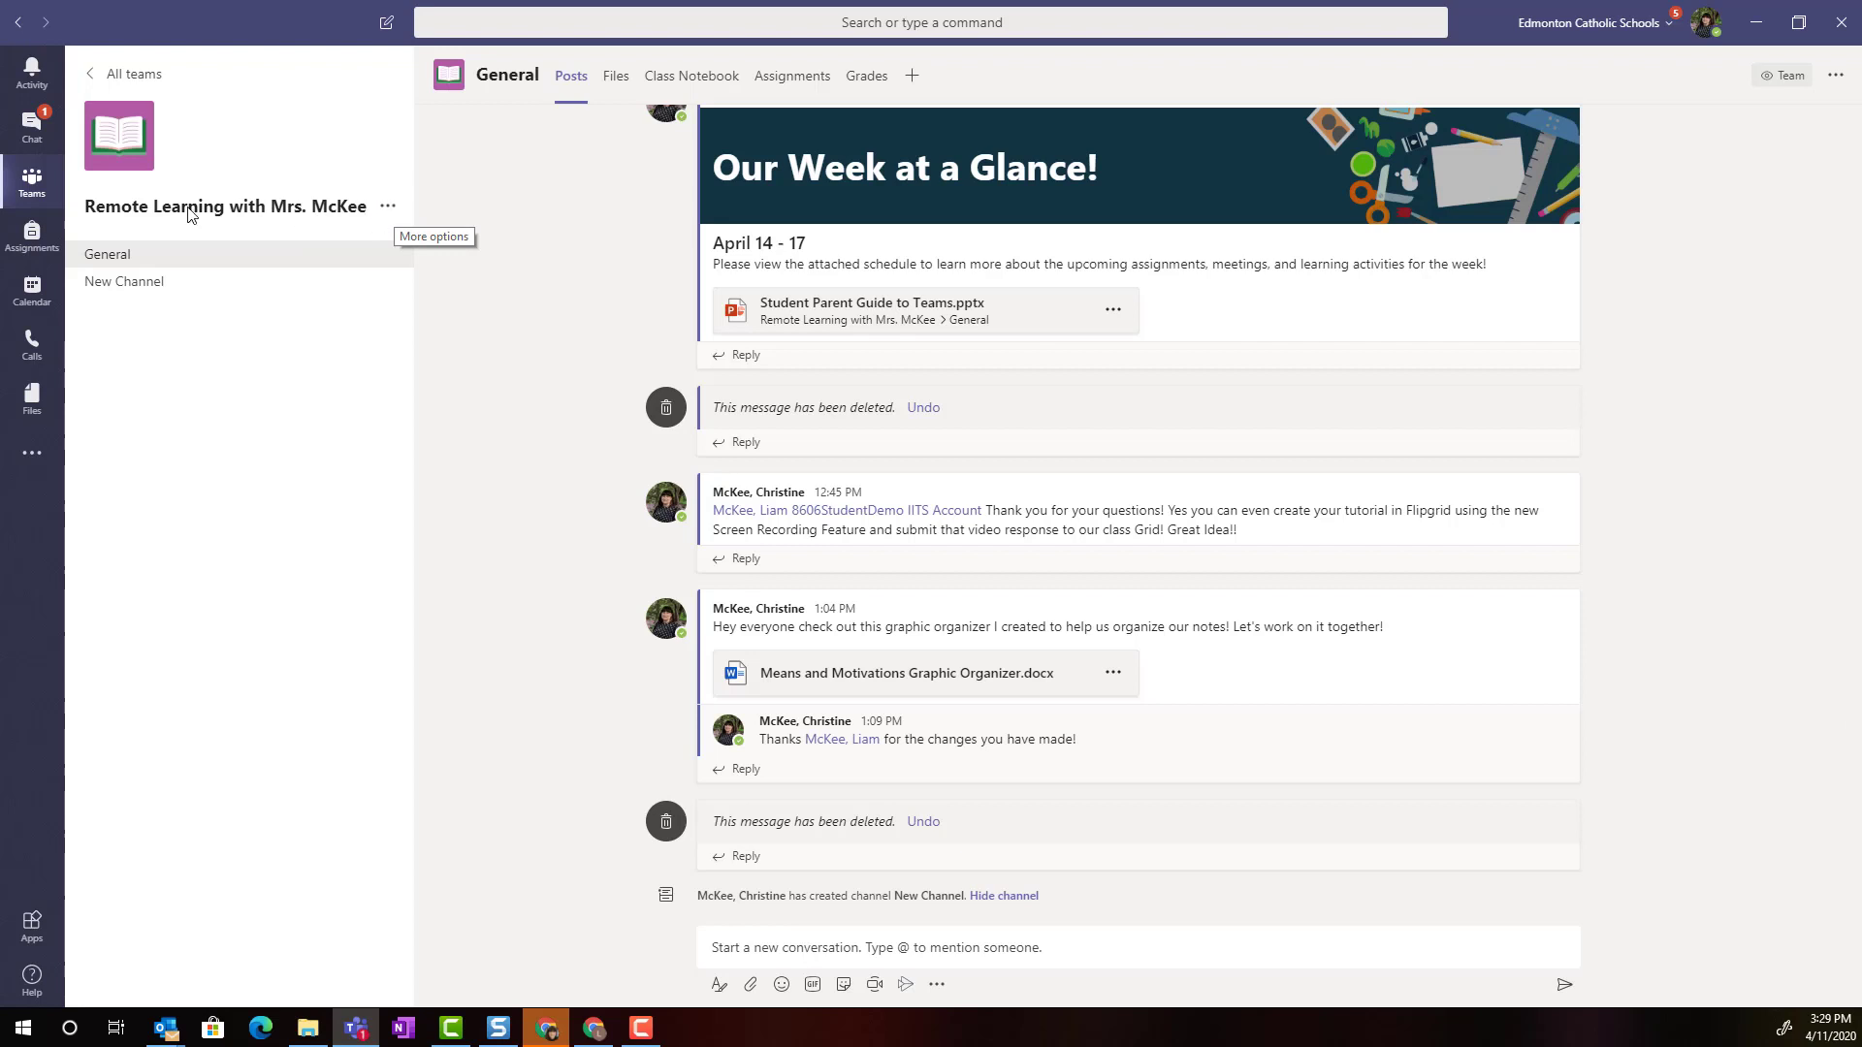
Begin a new Standard channel in the remote learning team and have it shown automatically in everyone's channel list
left_click(389, 208)
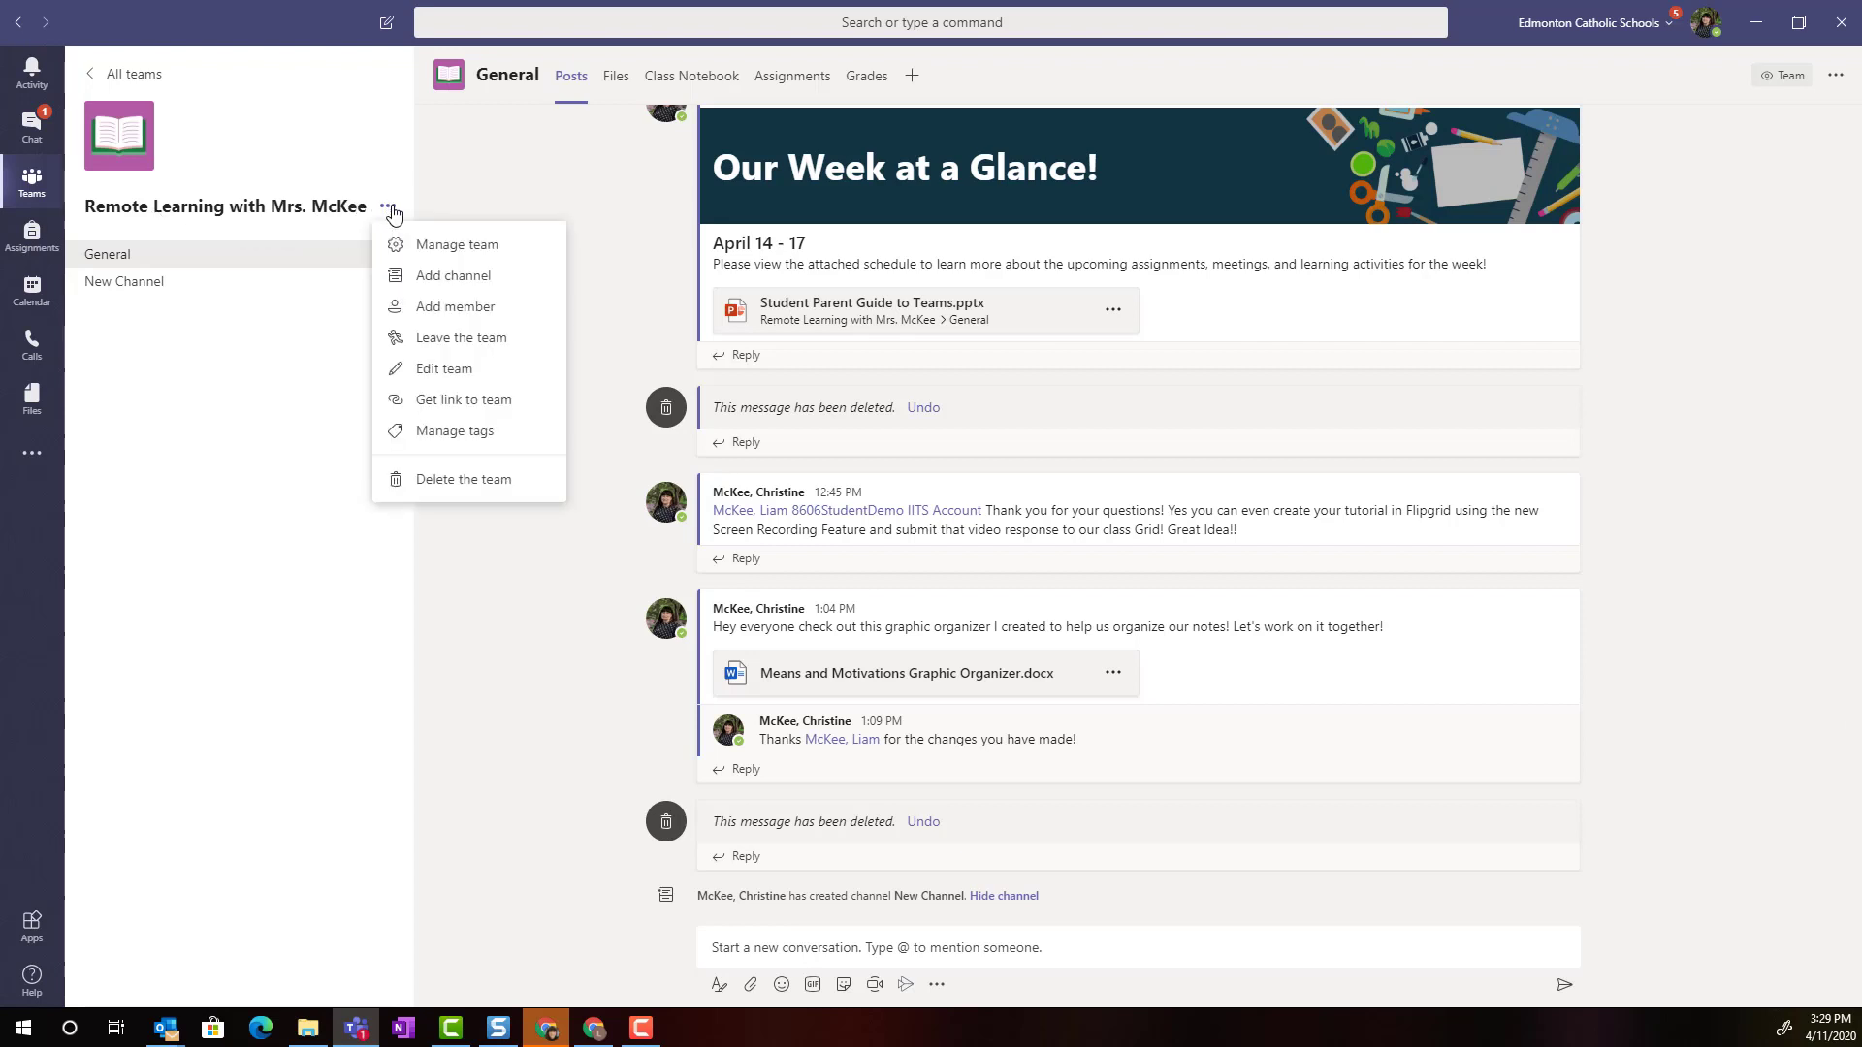
left_click(440, 278)
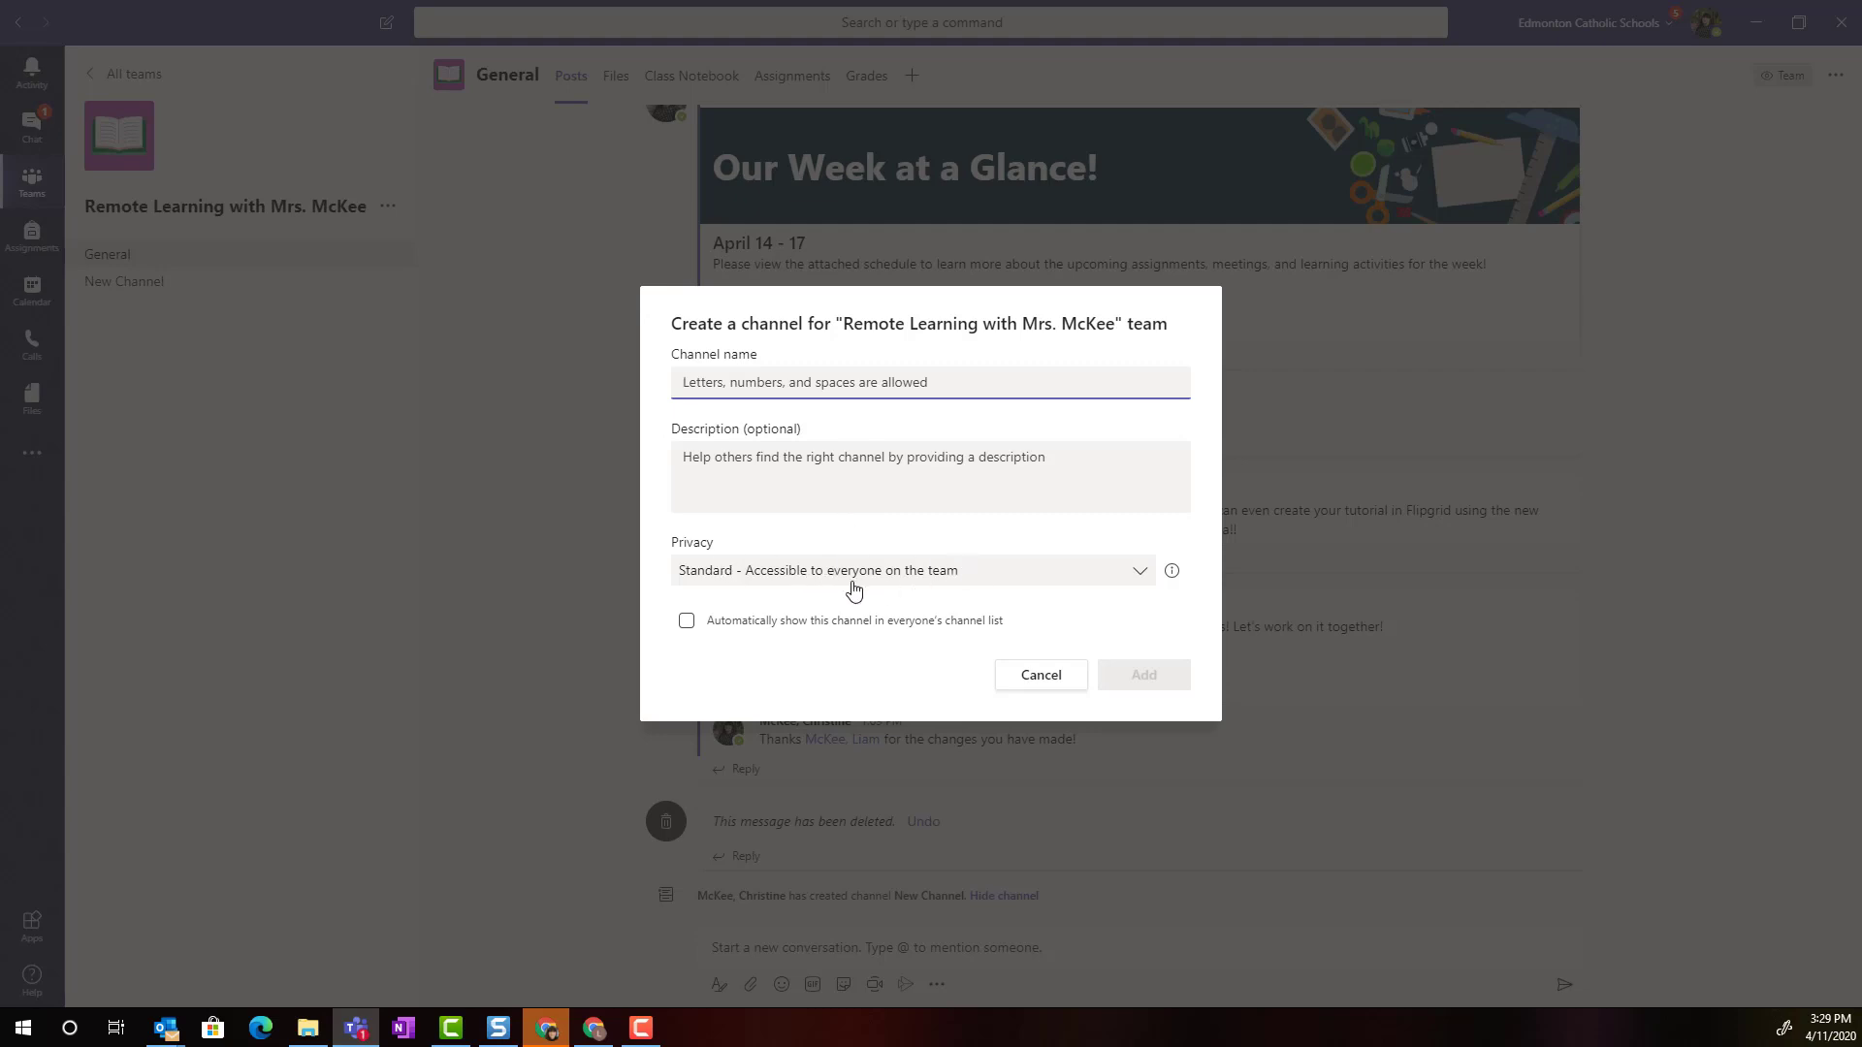
left_click(1139, 578)
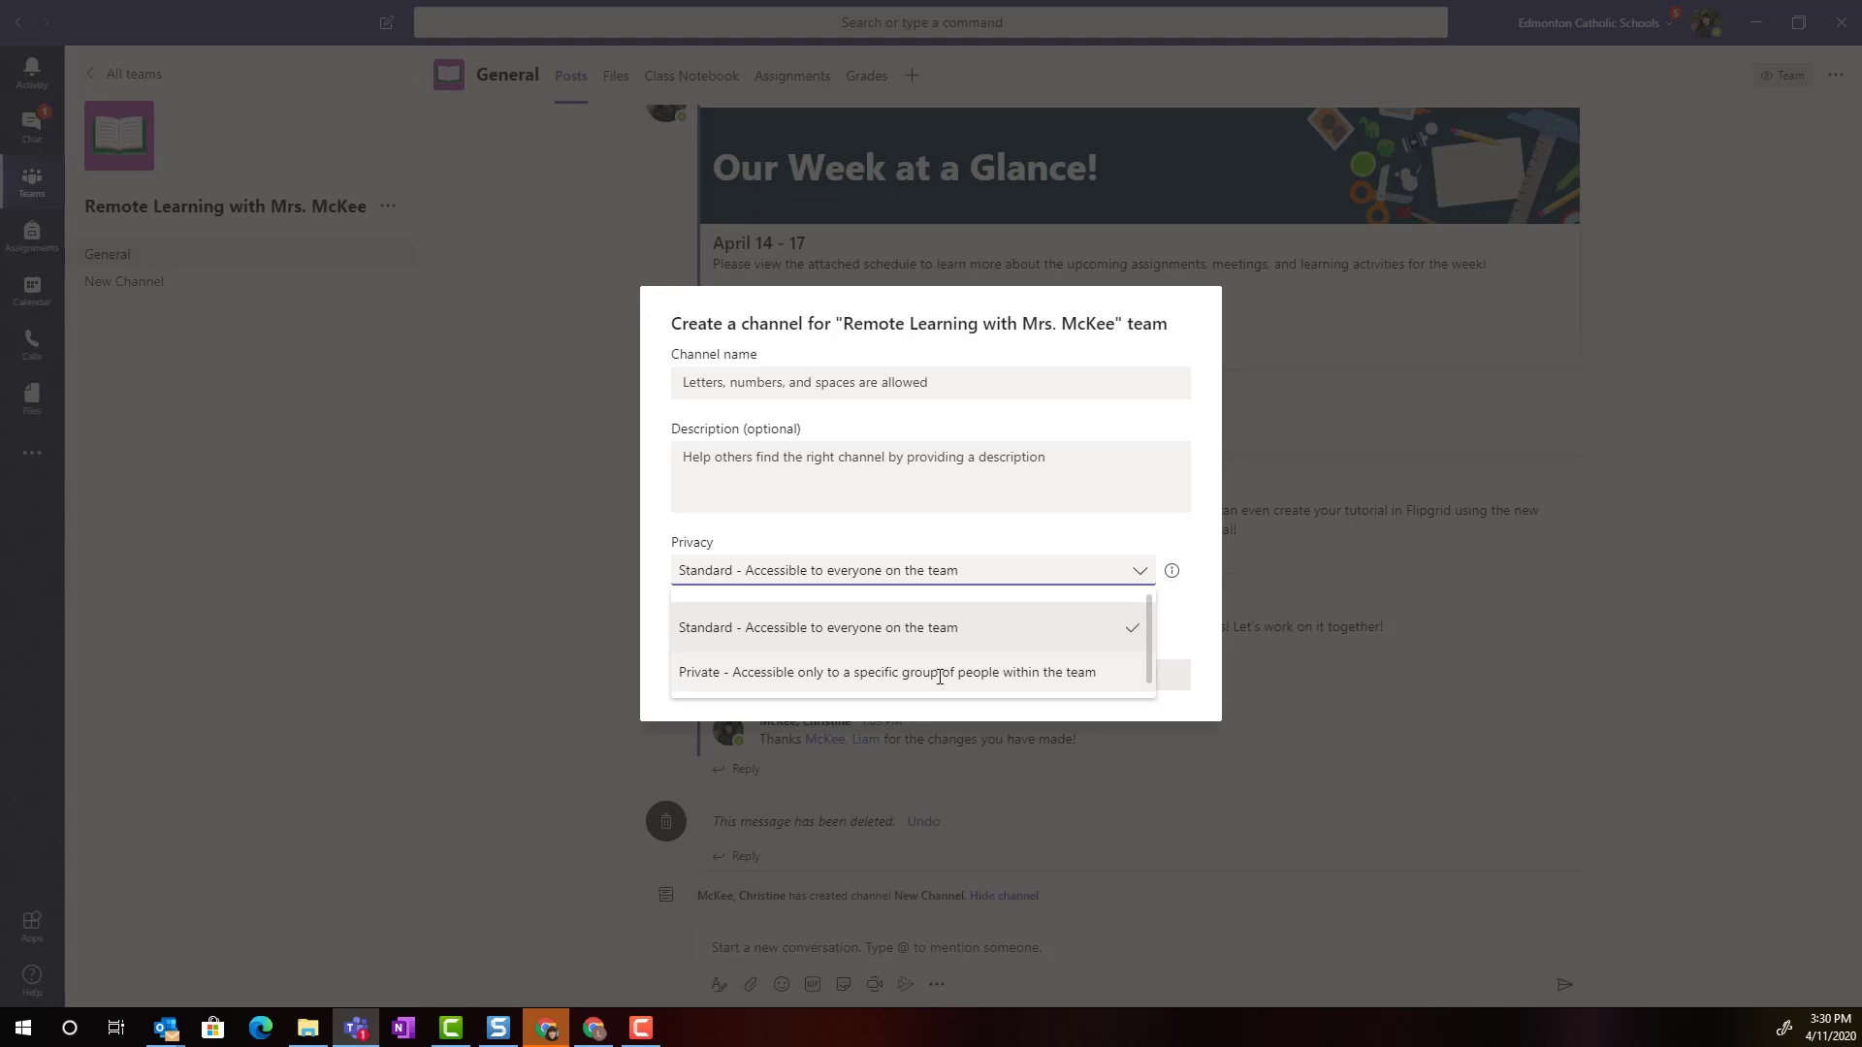
left_click(661, 618)
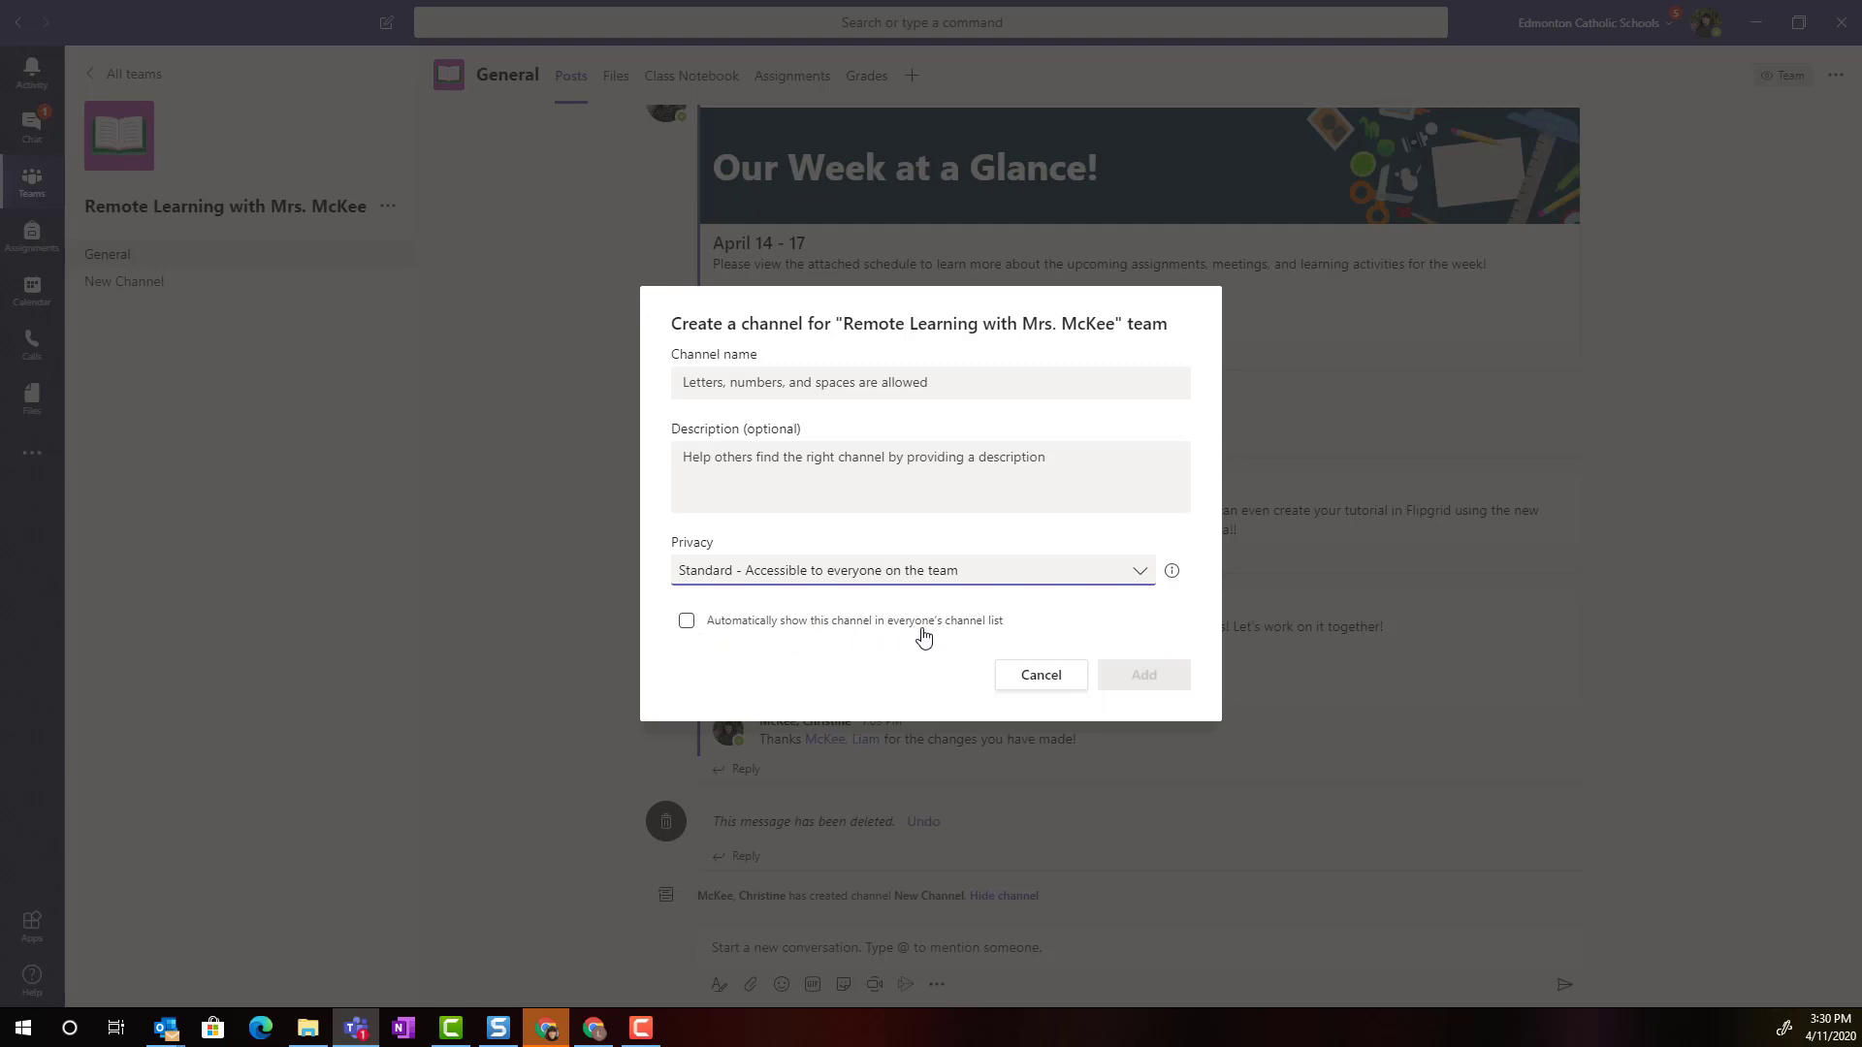
left_click(688, 623)
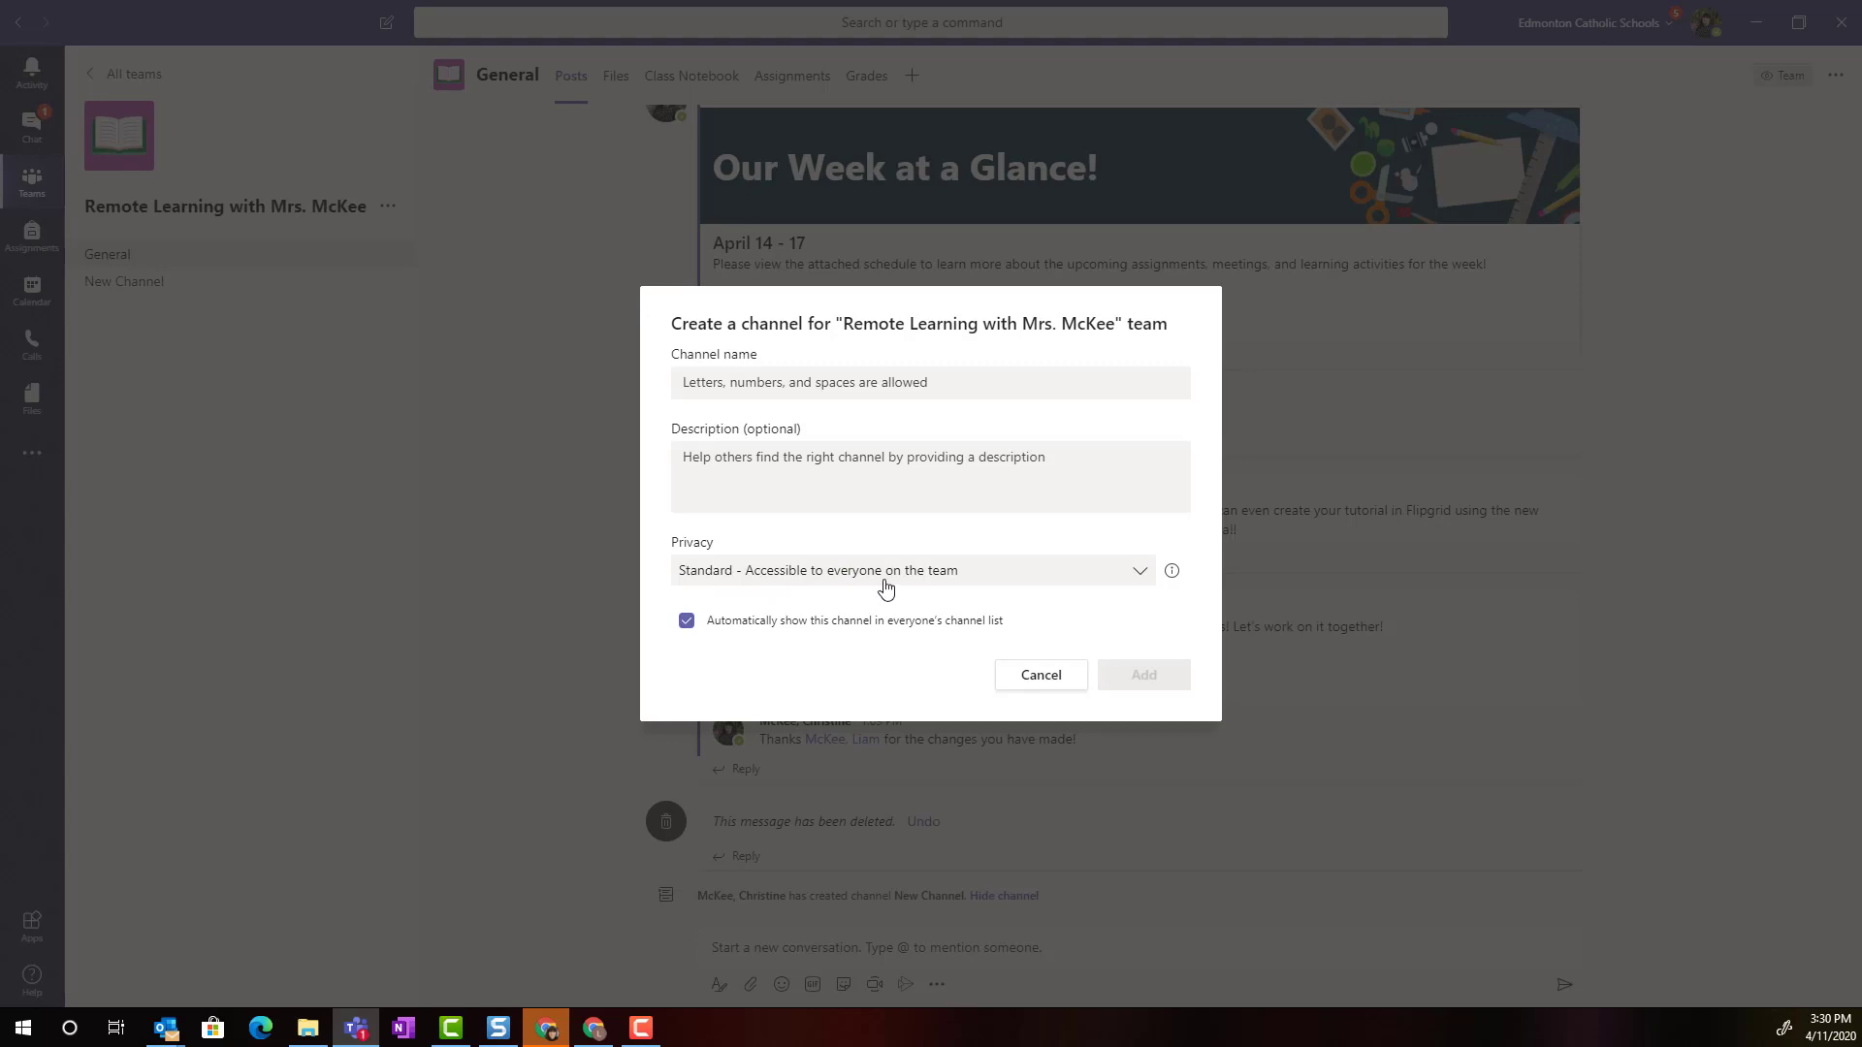
Name the channel "Daily Check in and Class Announcements" and add it to the team
left_click(791, 386)
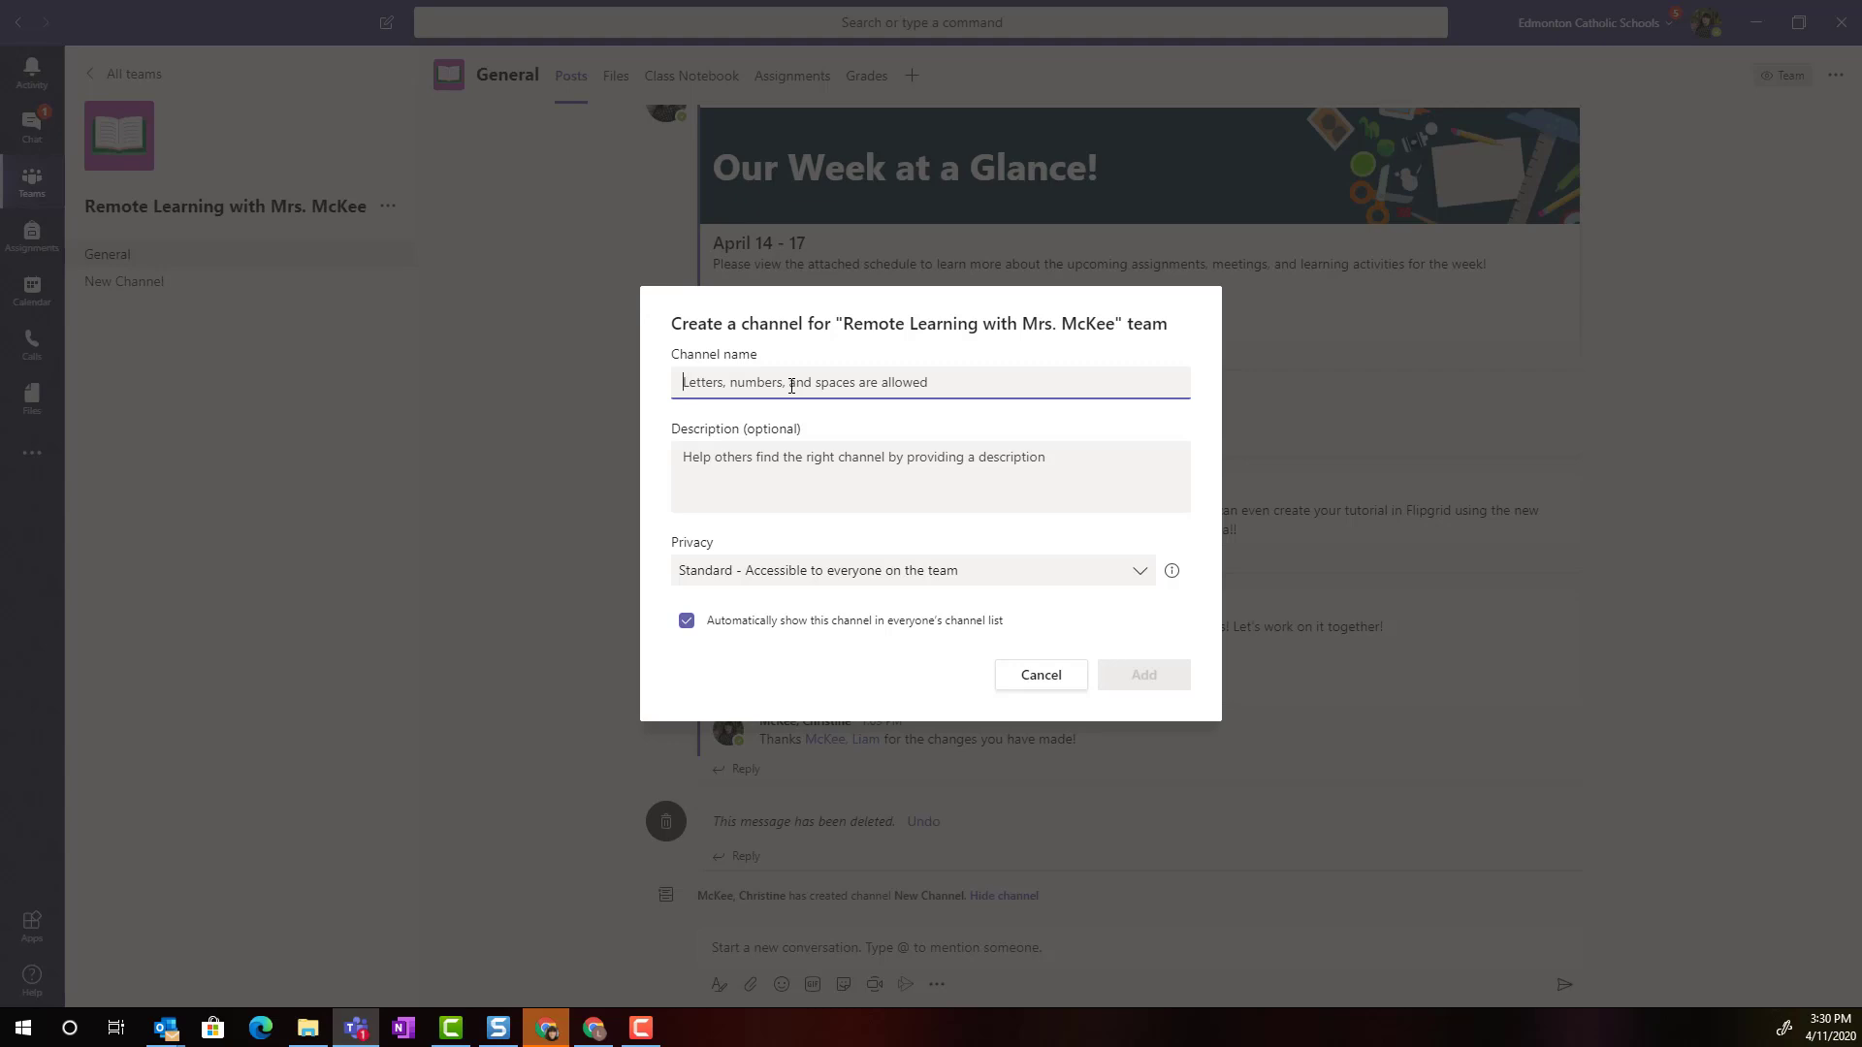
type("ai")
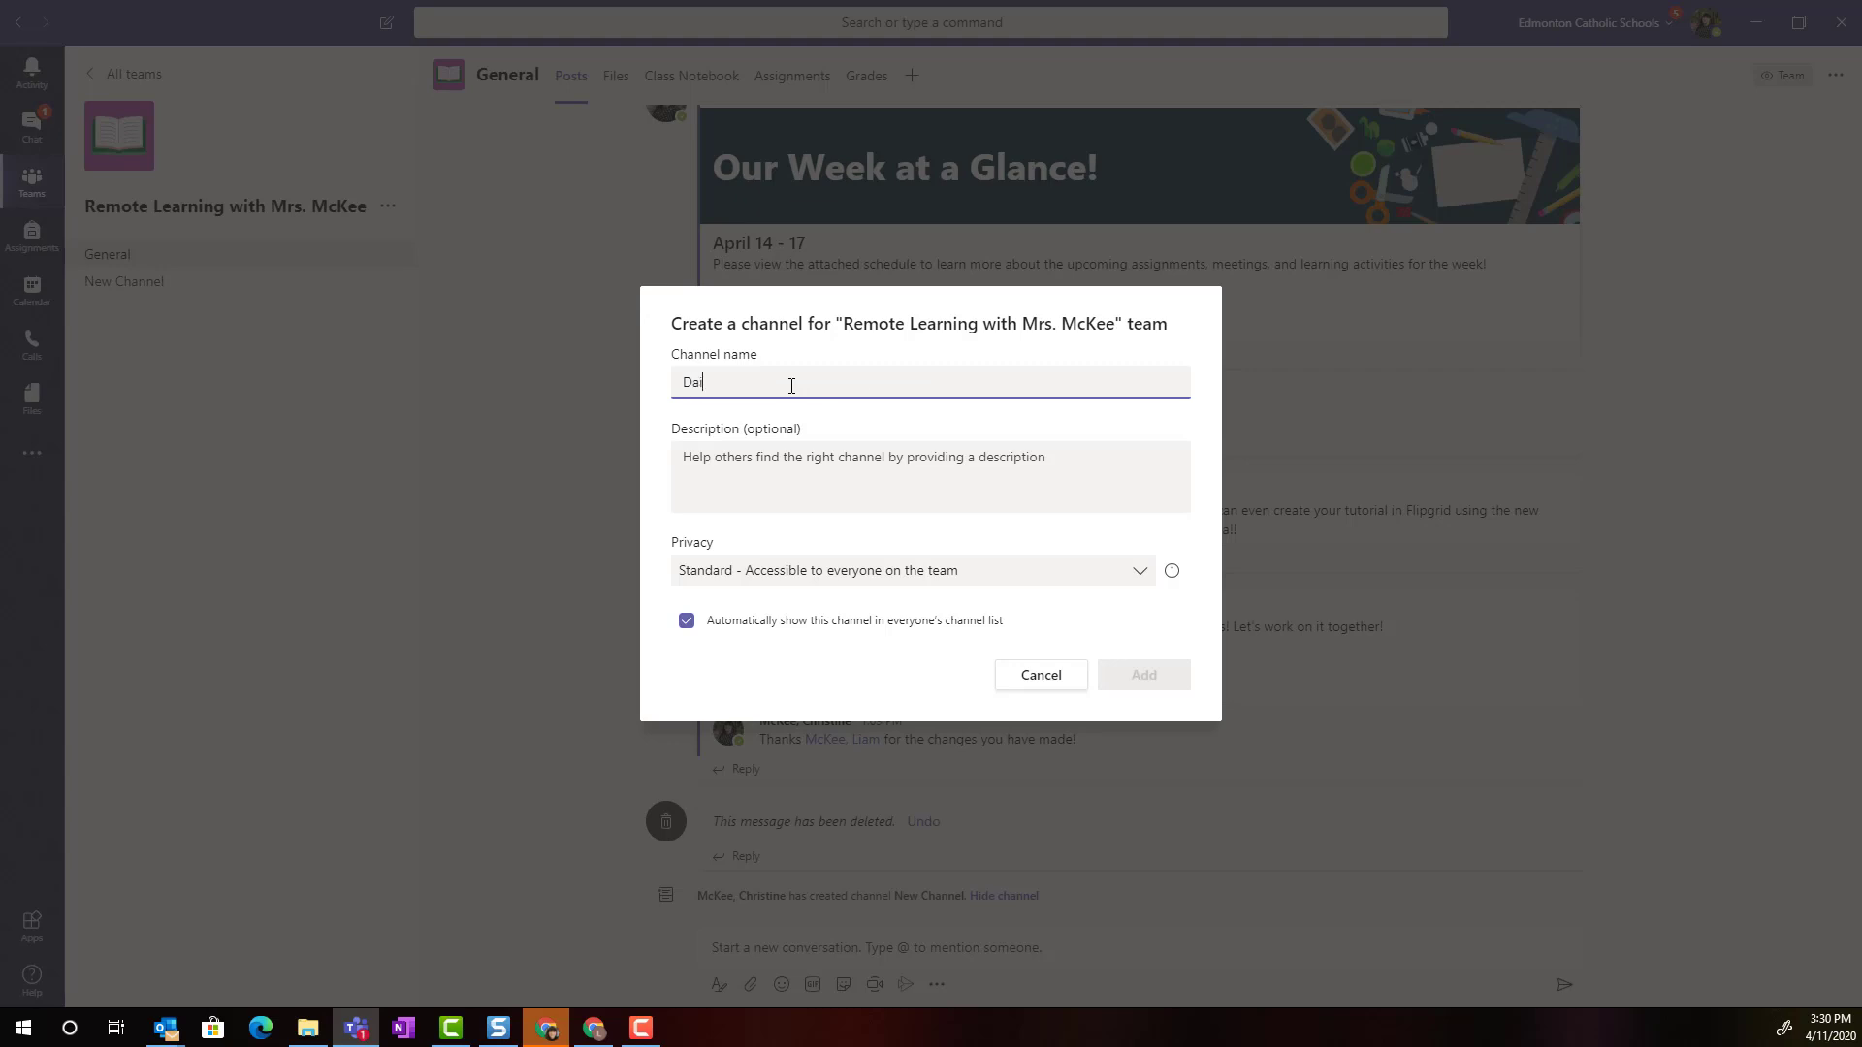
type("ly Check ")
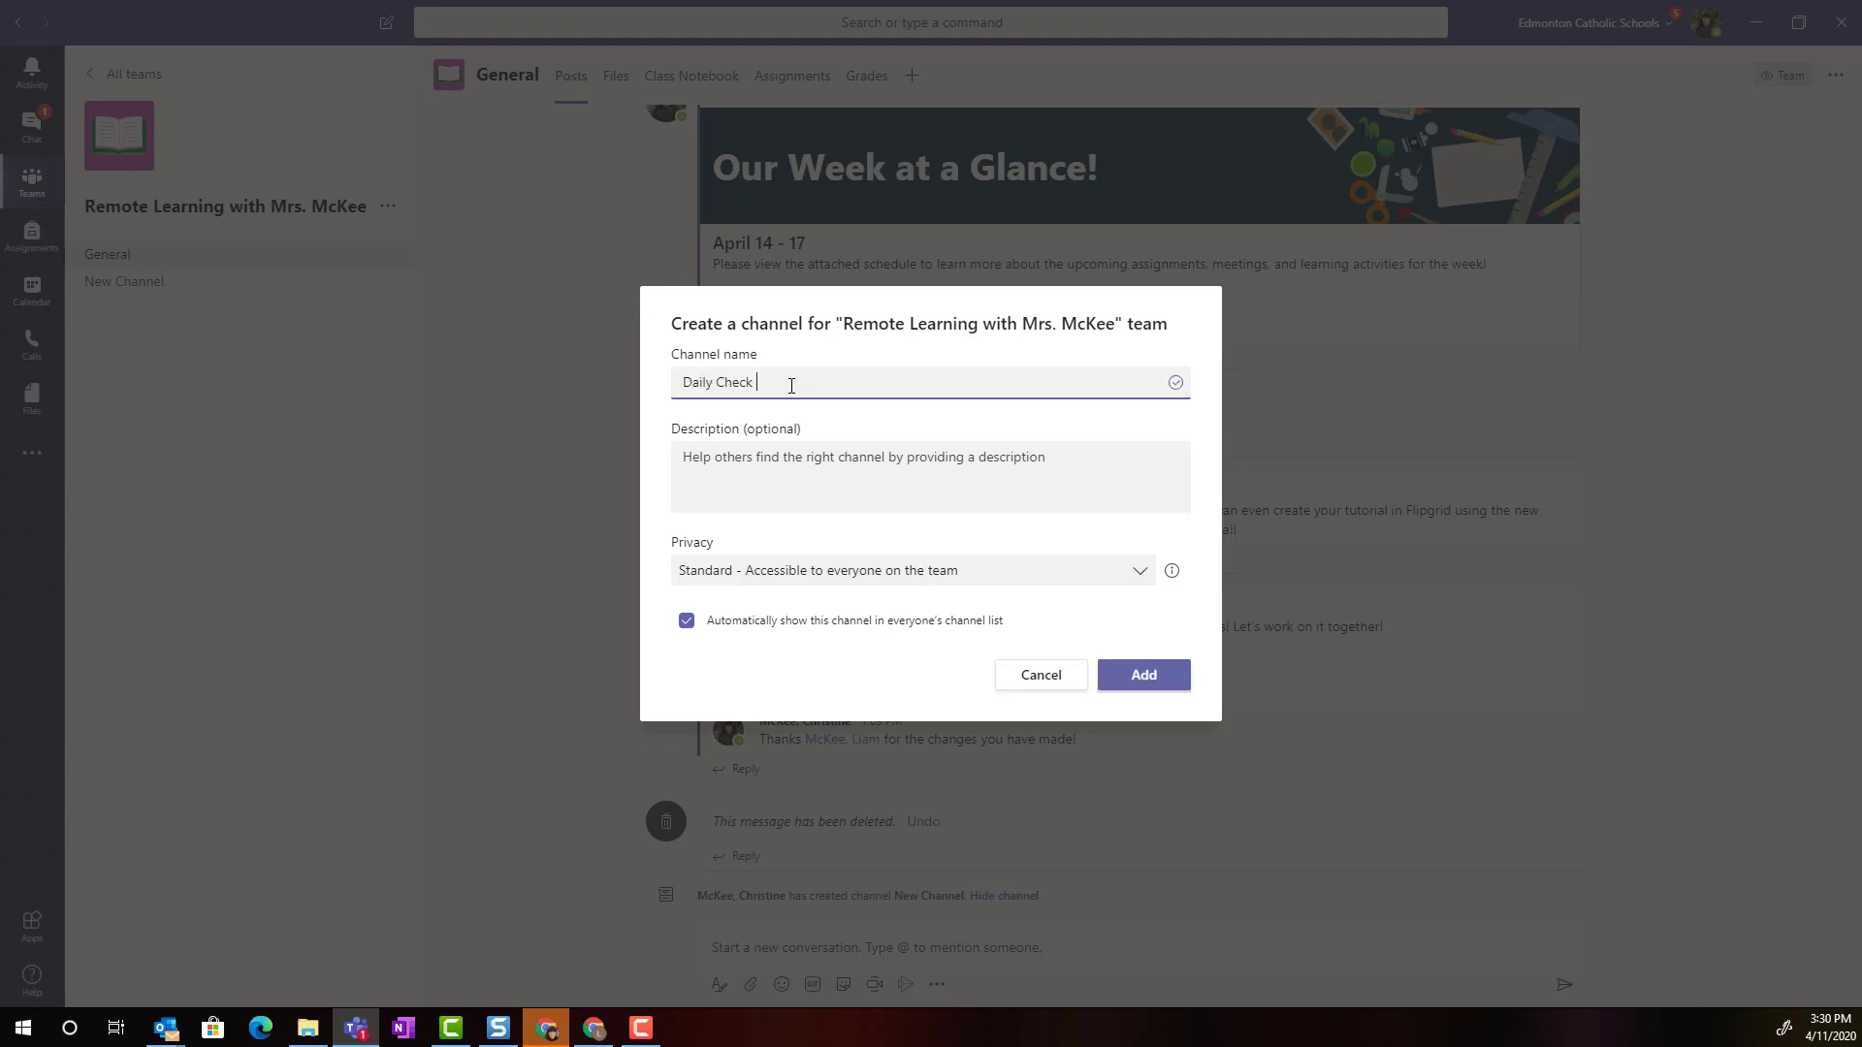
type("in and Class Announcements")
left_click(1145, 691)
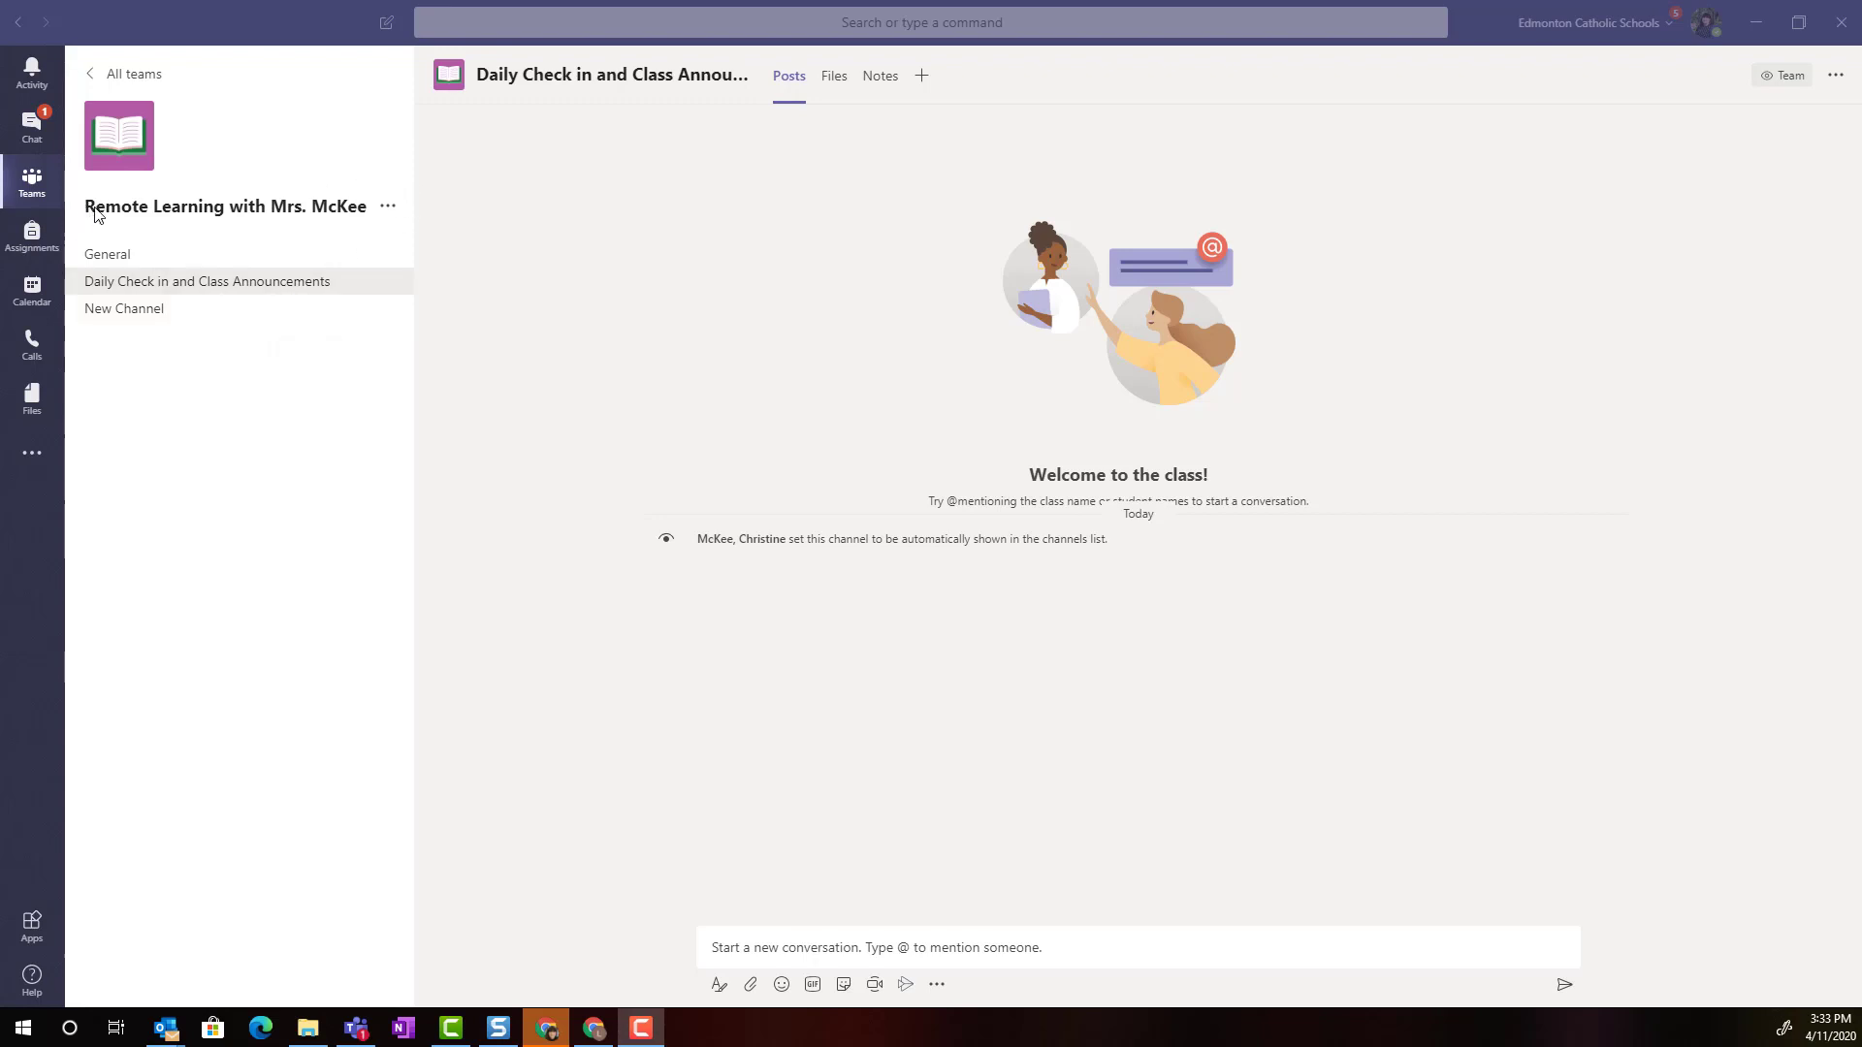
Create another channel in the team with Private access for a specific group and name it "Breakout Group 1"
left_click(387, 210)
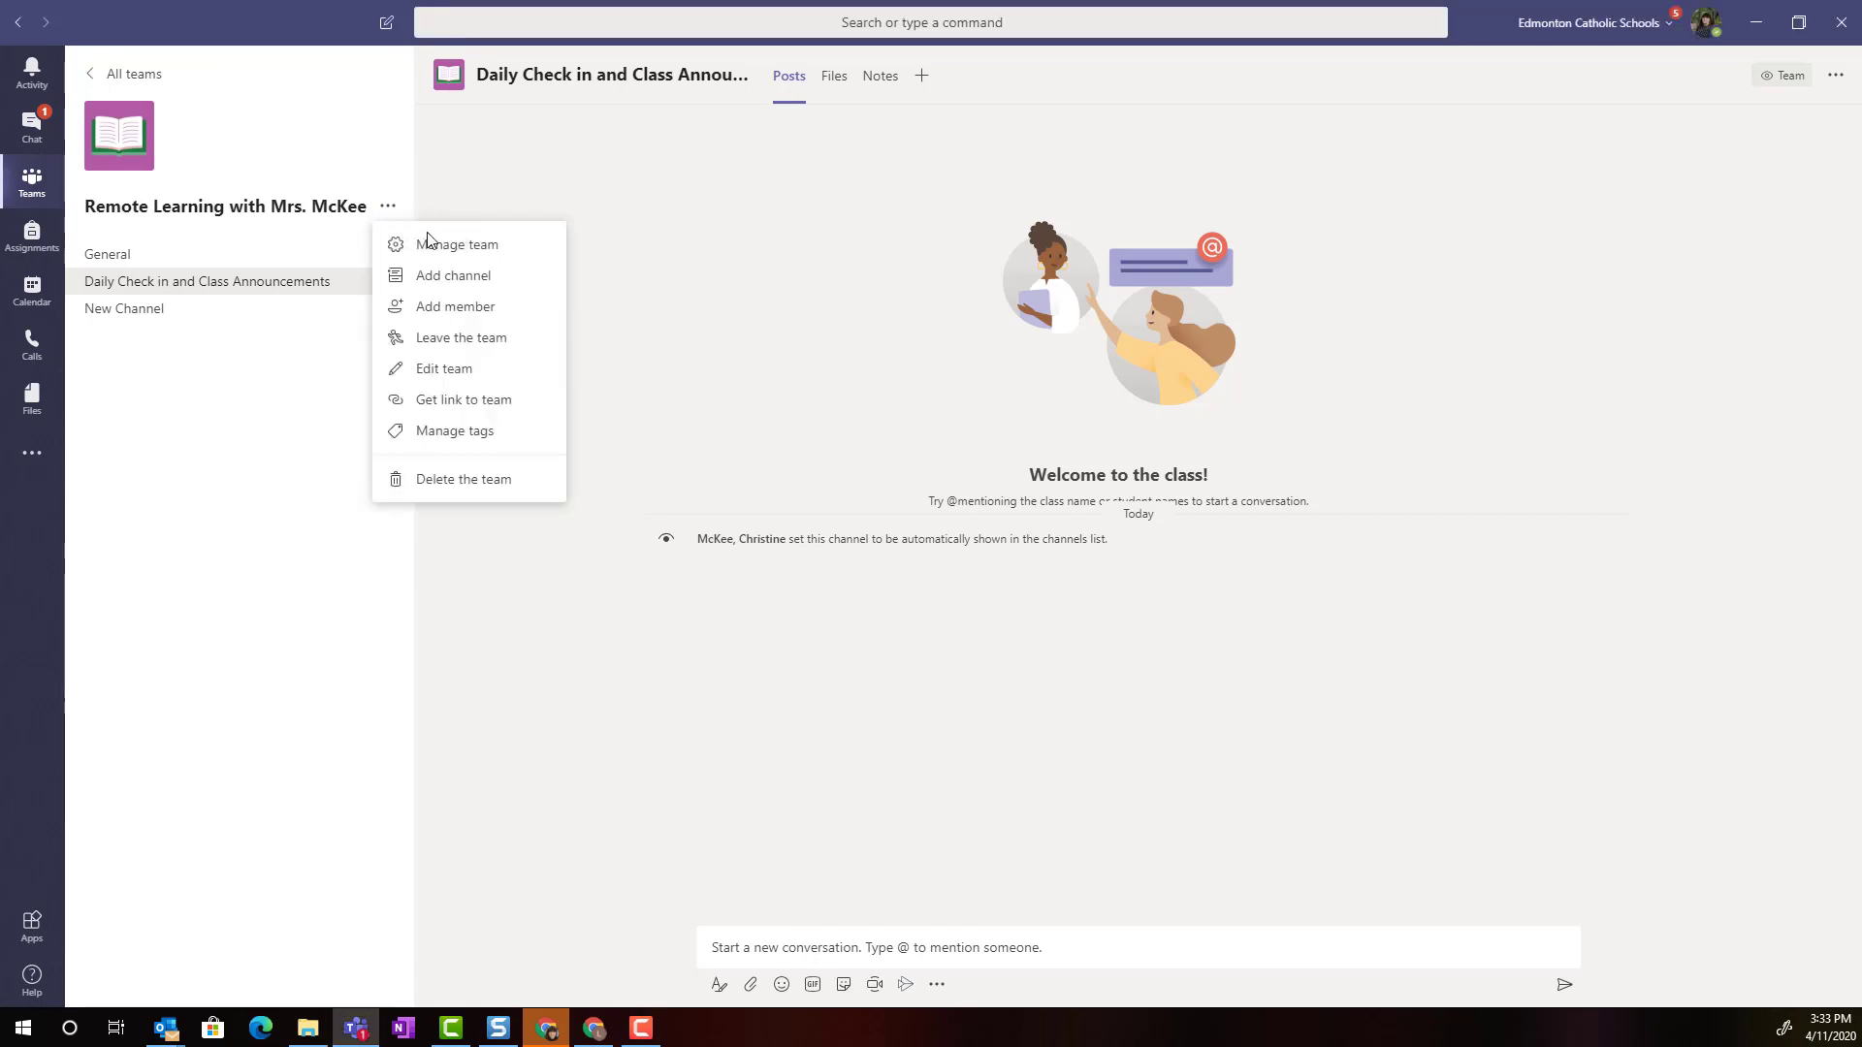
left_click(426, 281)
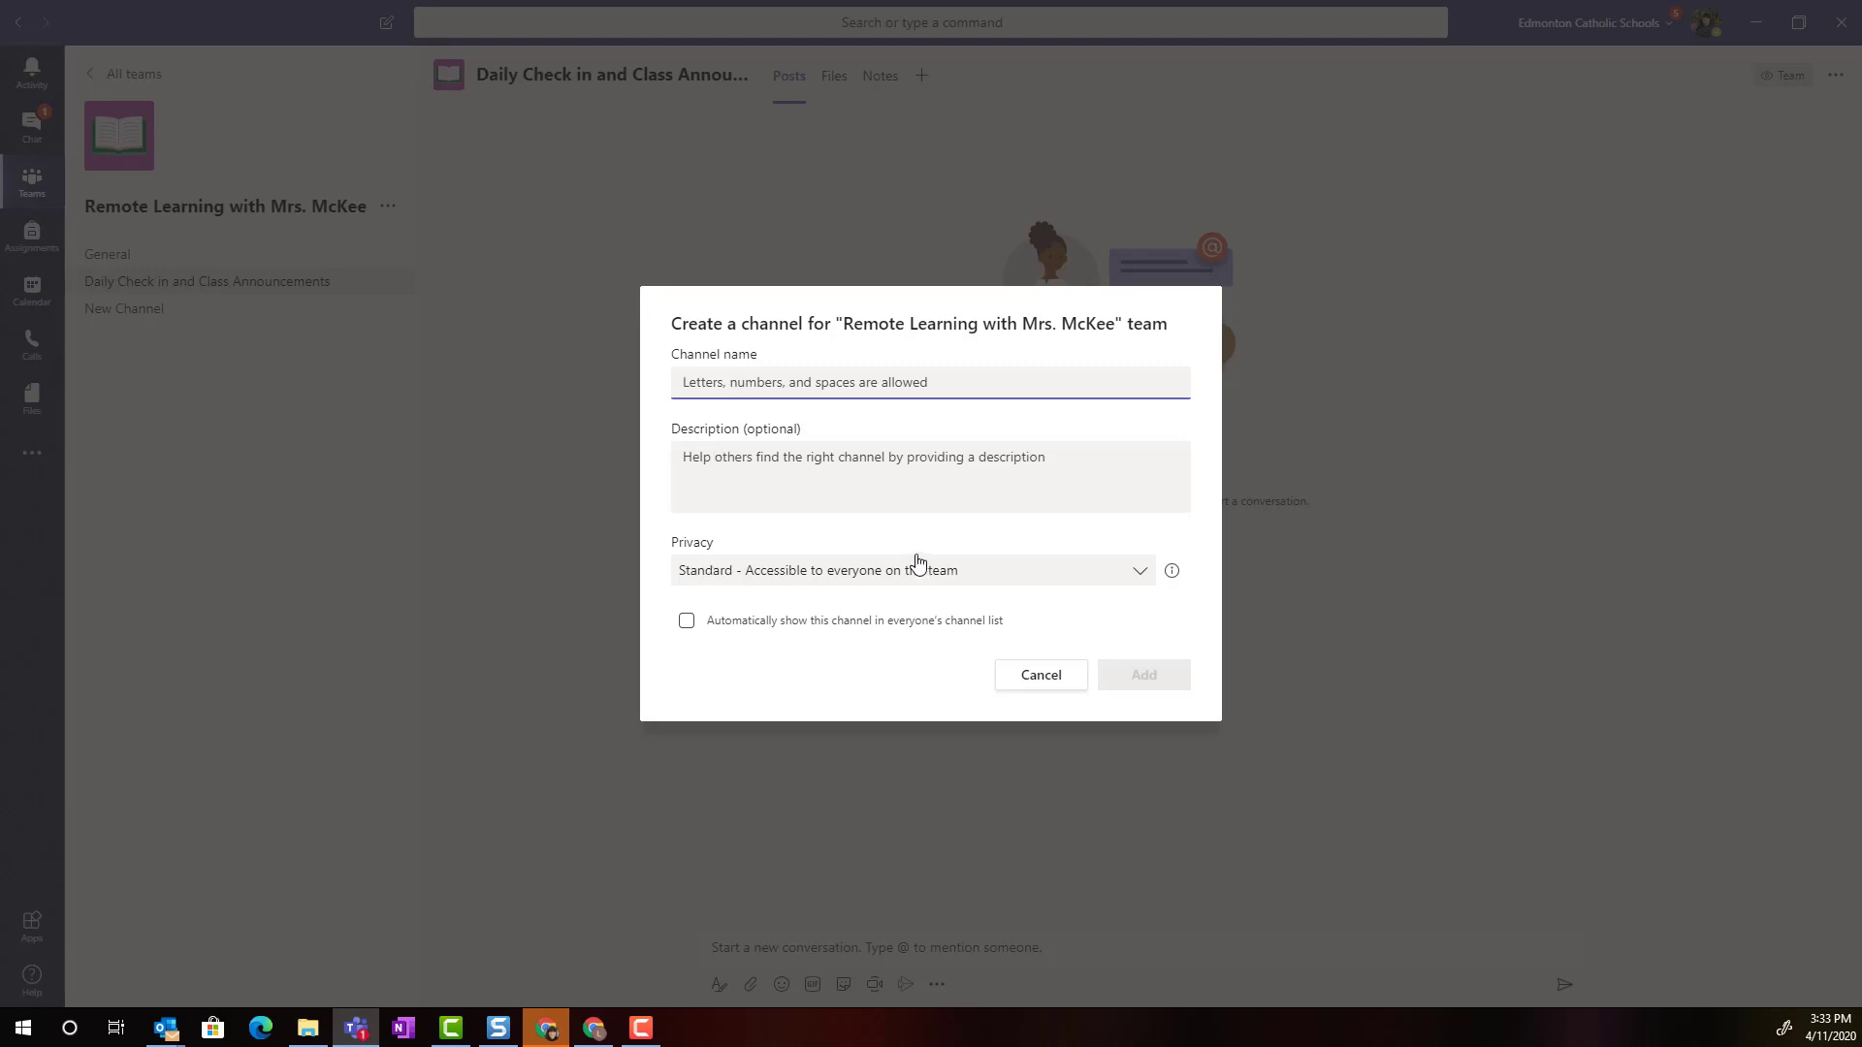
left_click(1134, 576)
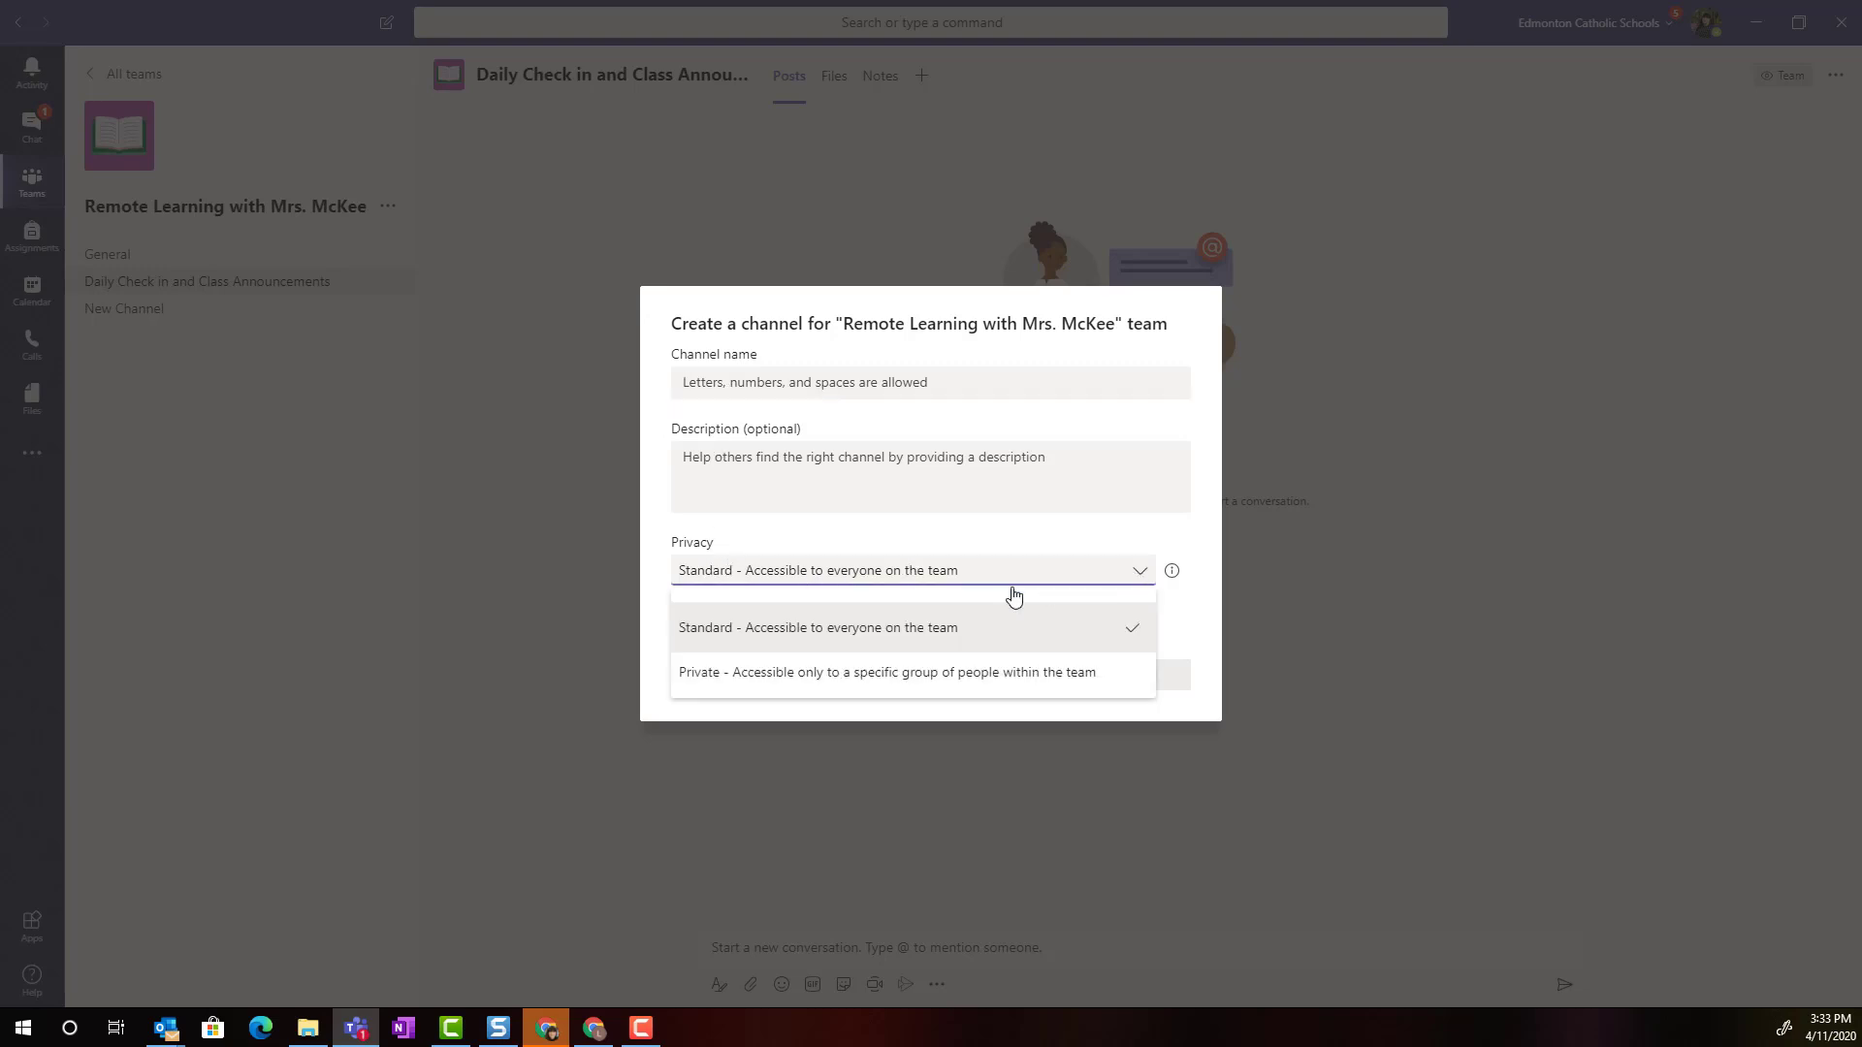
left_click(826, 671)
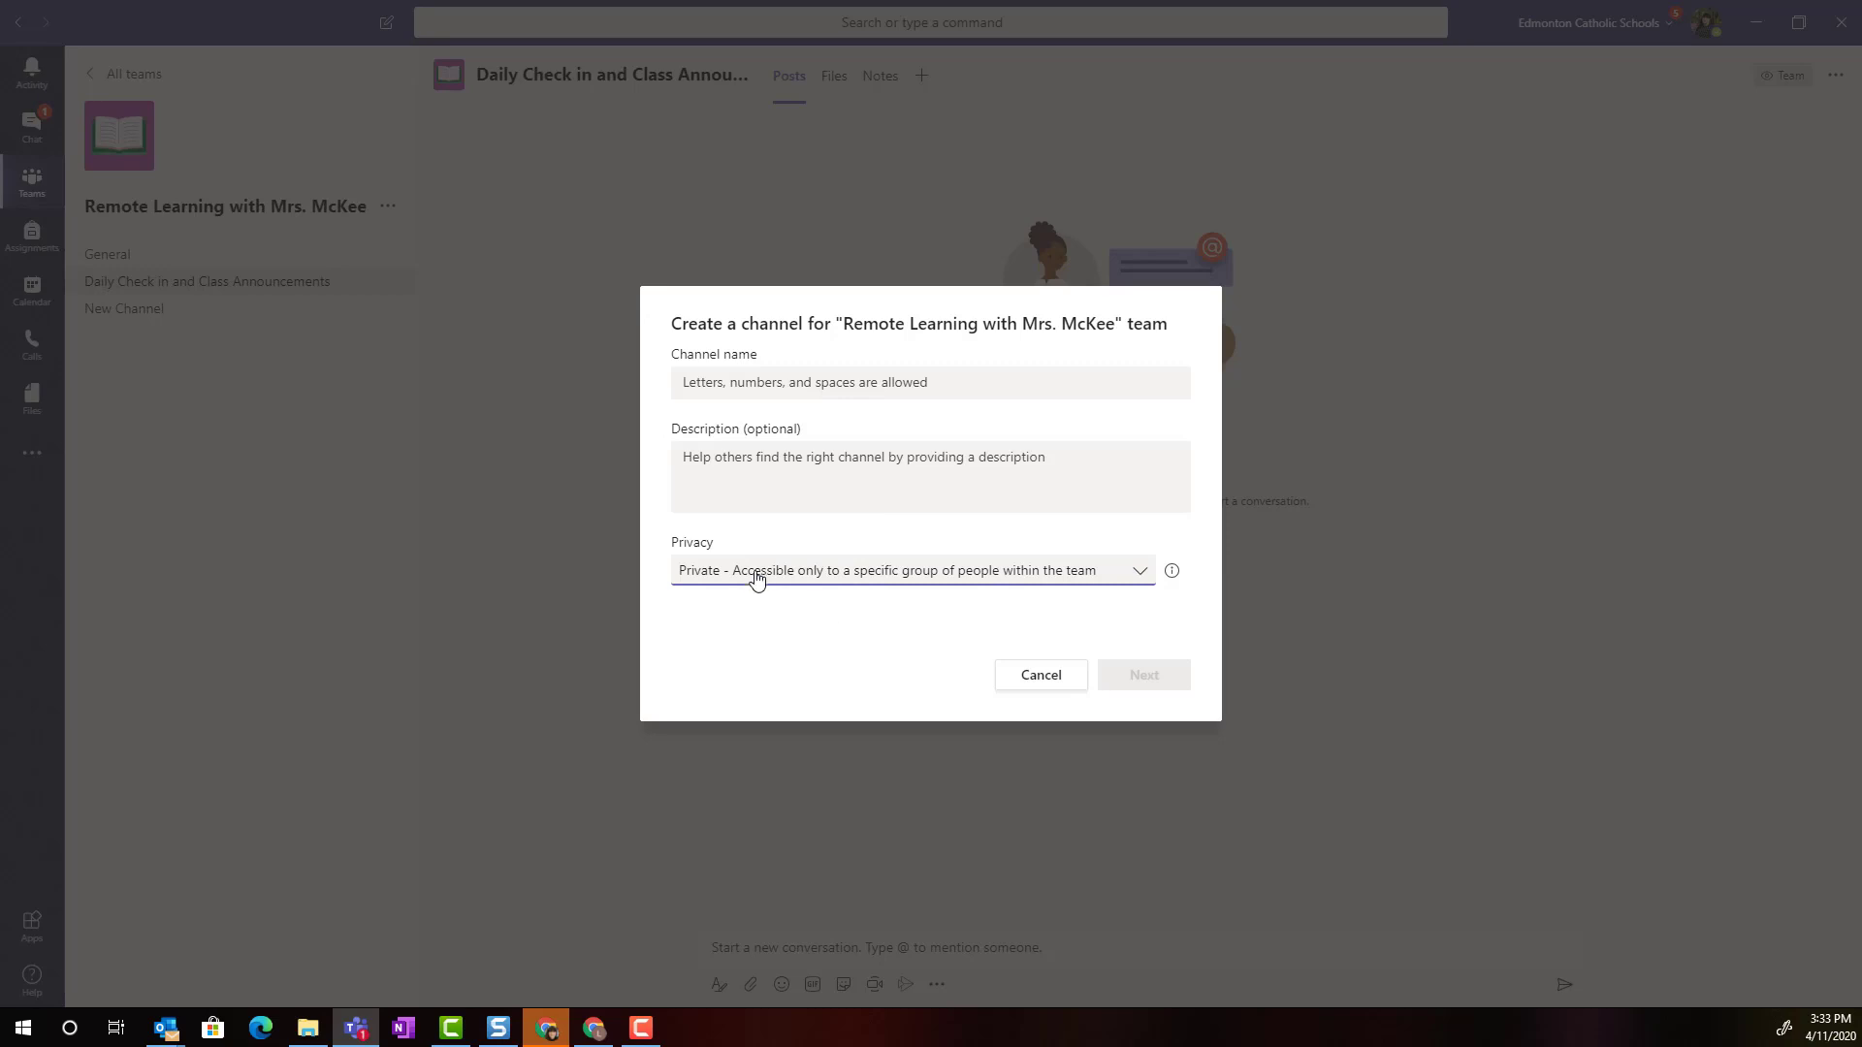
left_click(810, 385)
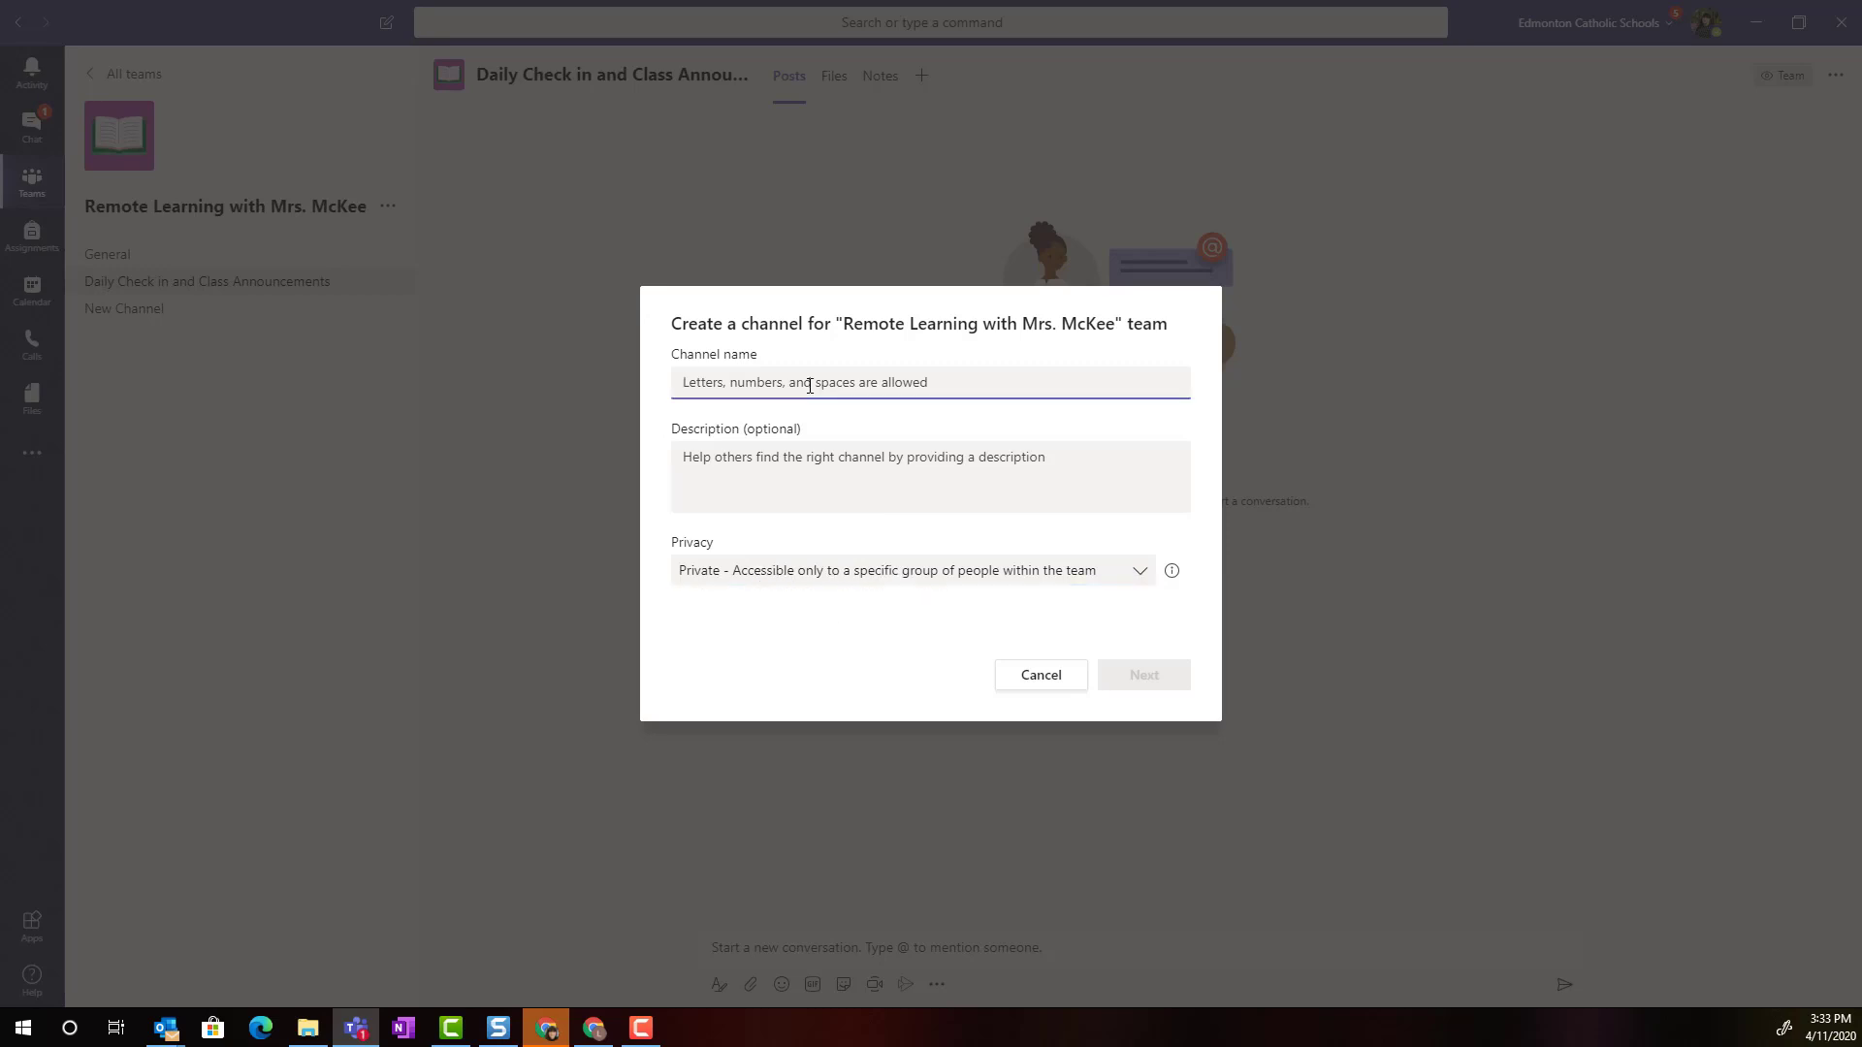
type("Breakout Group 1")
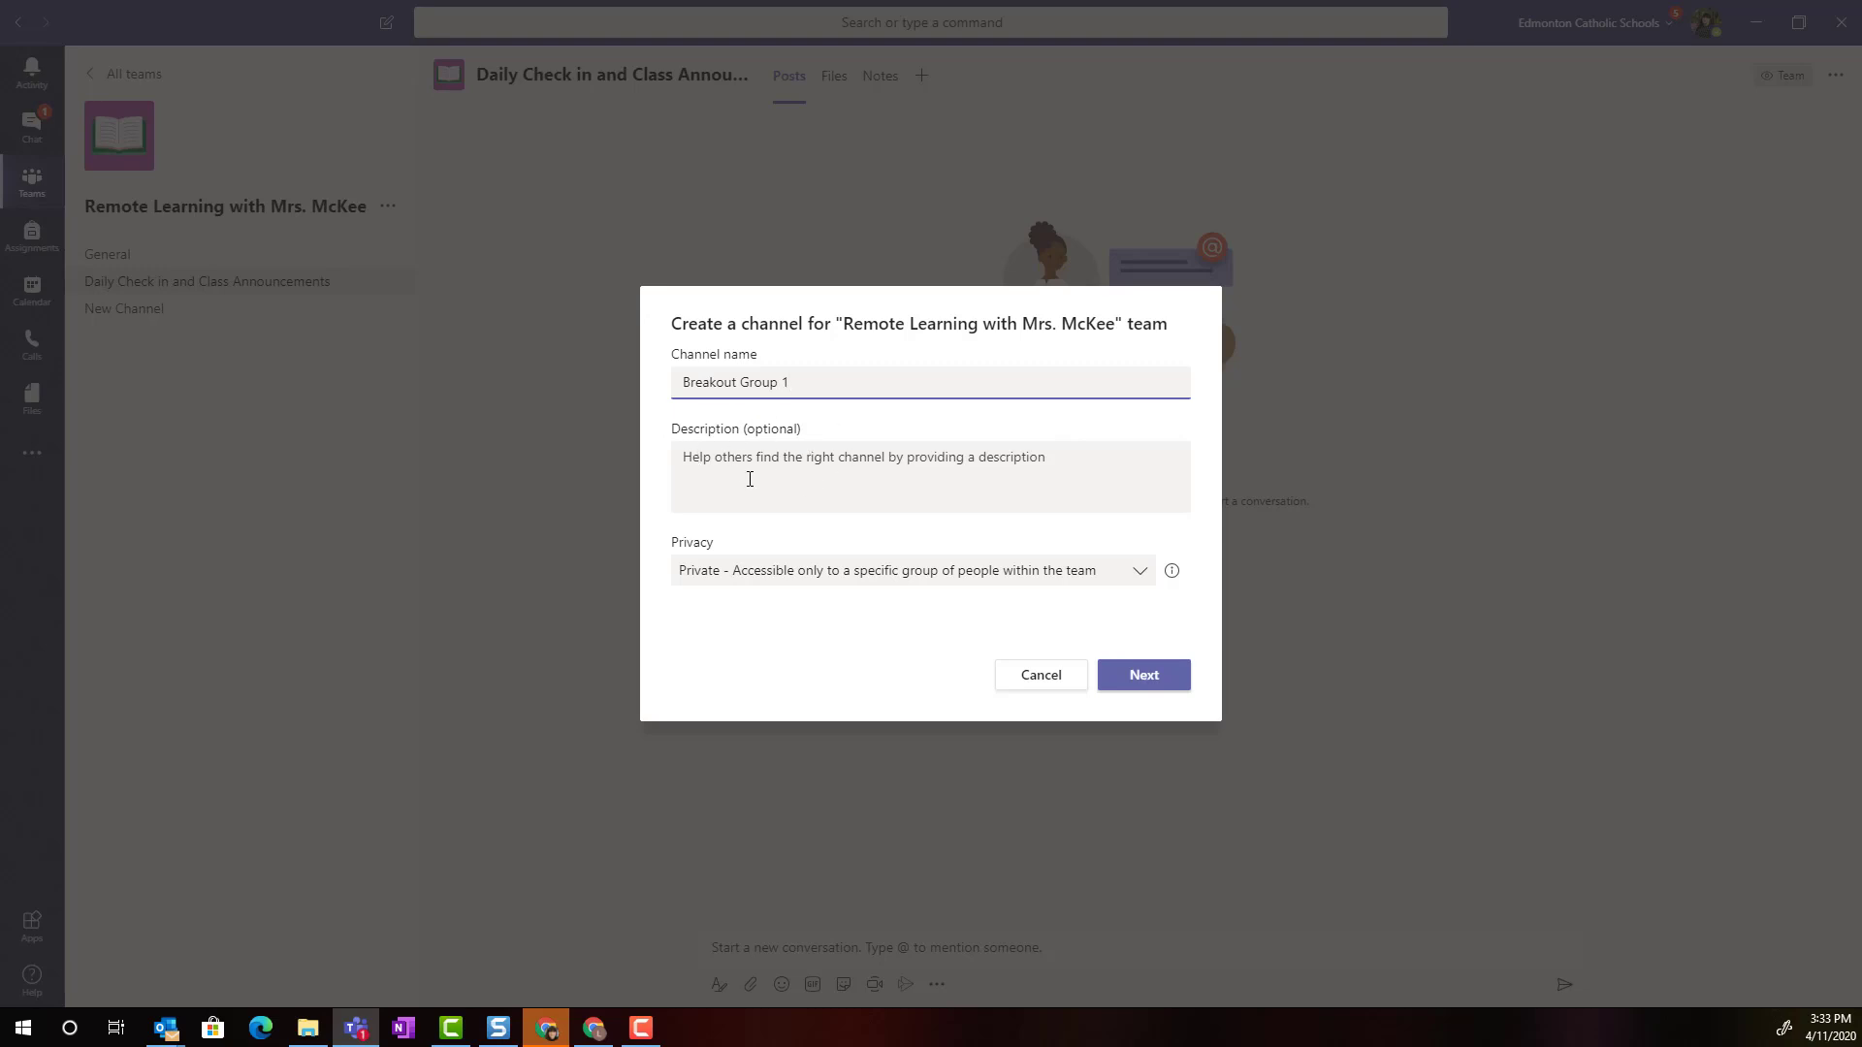
left_click(1142, 679)
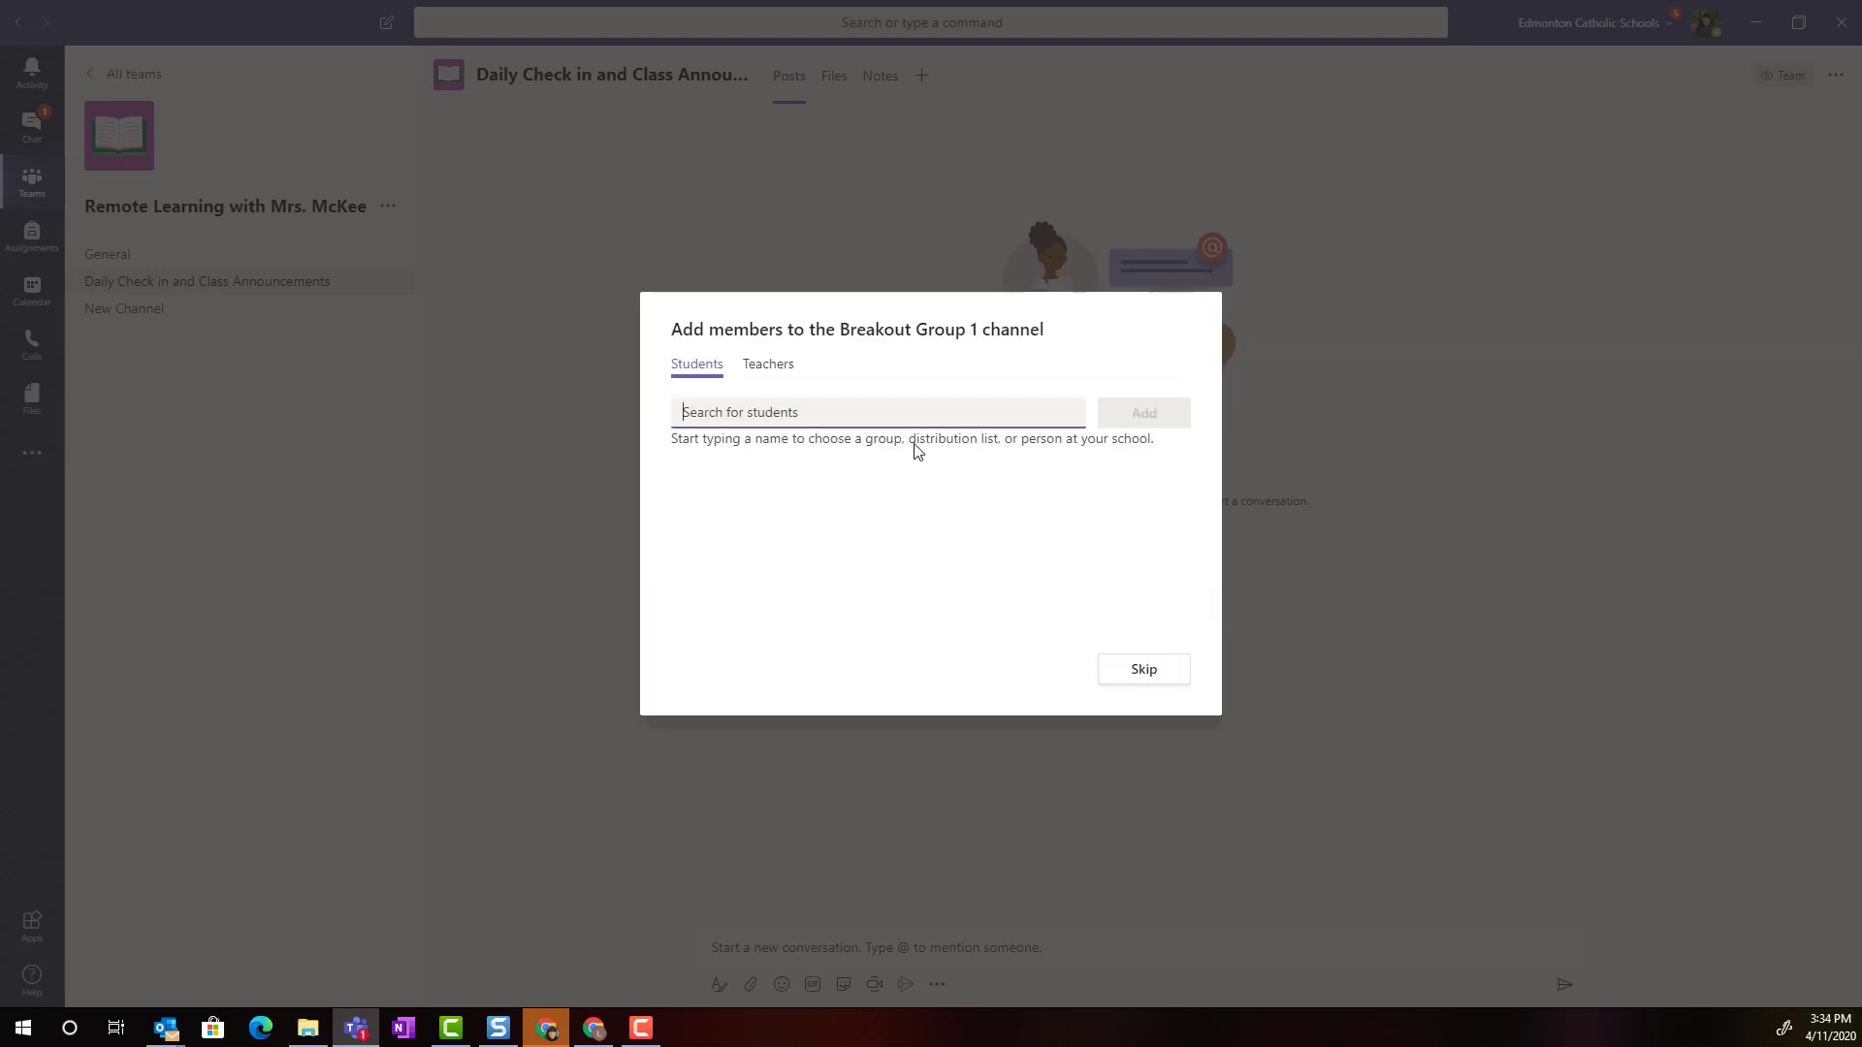
Check the option for adding teachers, add one student by name to the Breakout Group 1 channel, and finish the member setup
left_click(768, 365)
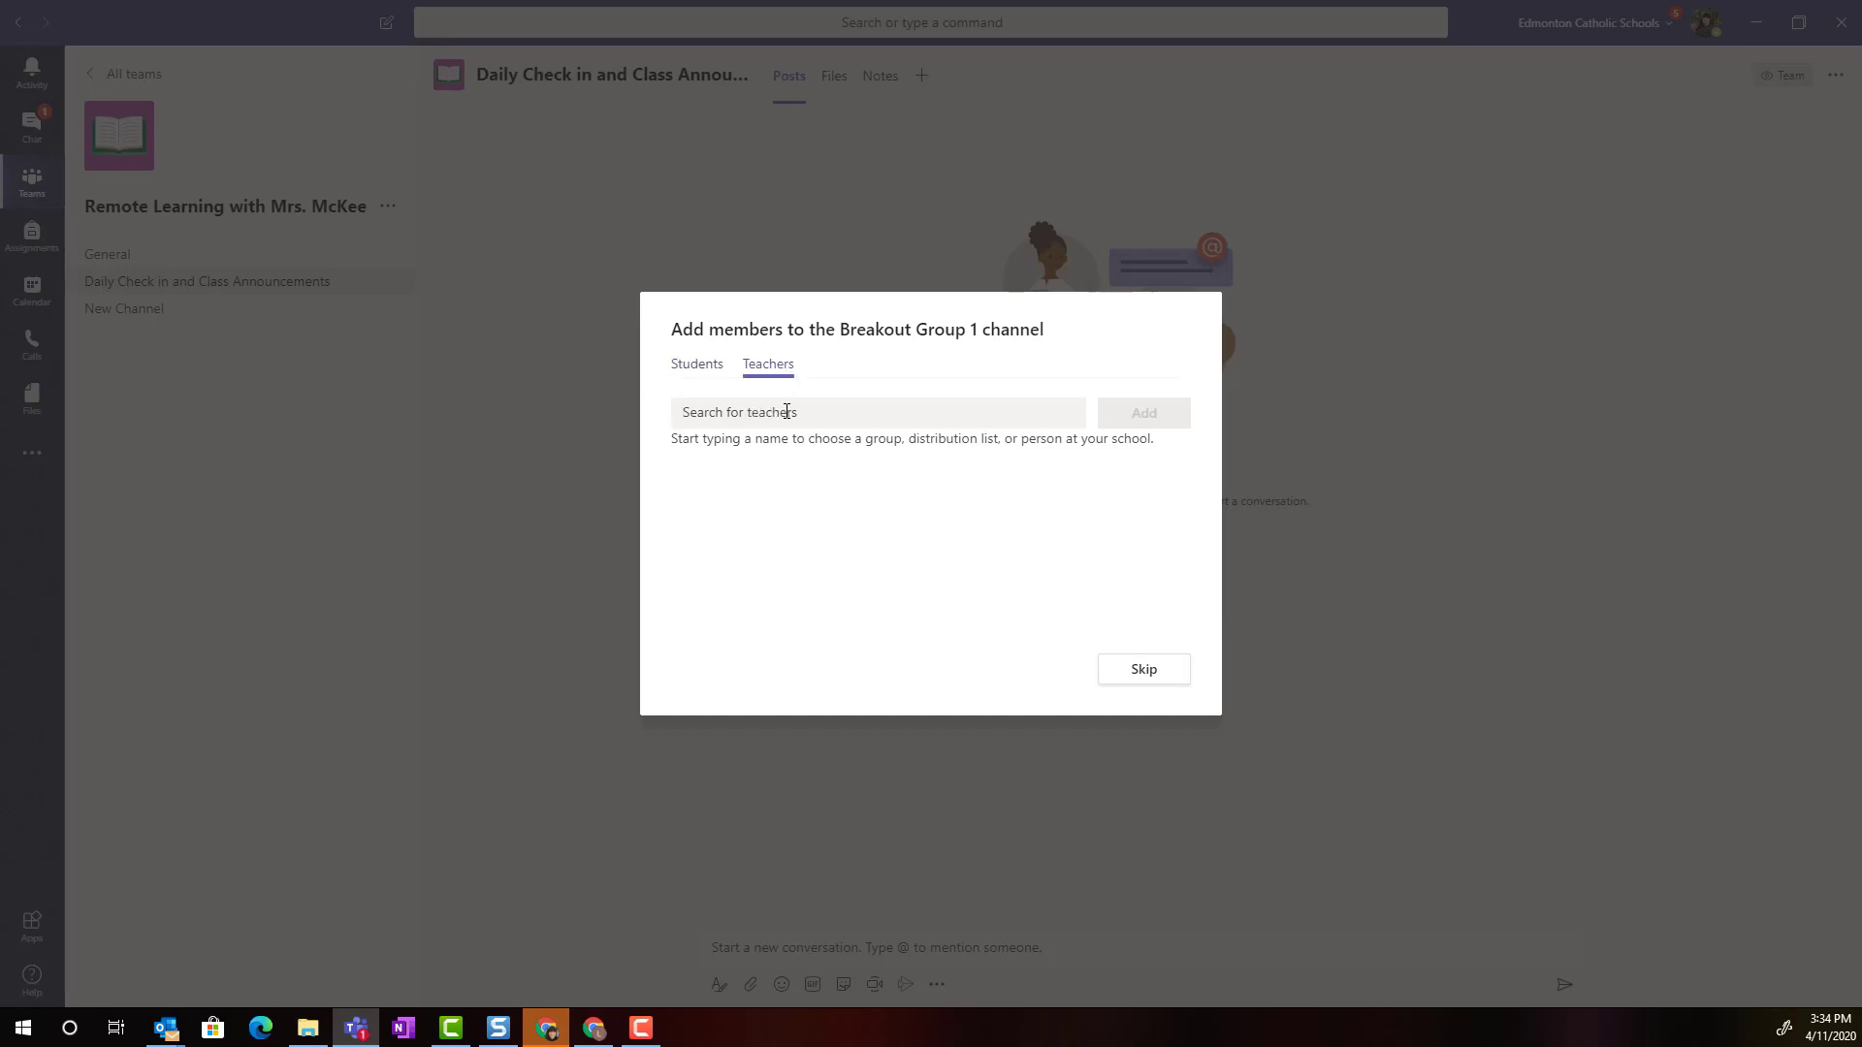
left_click(795, 410)
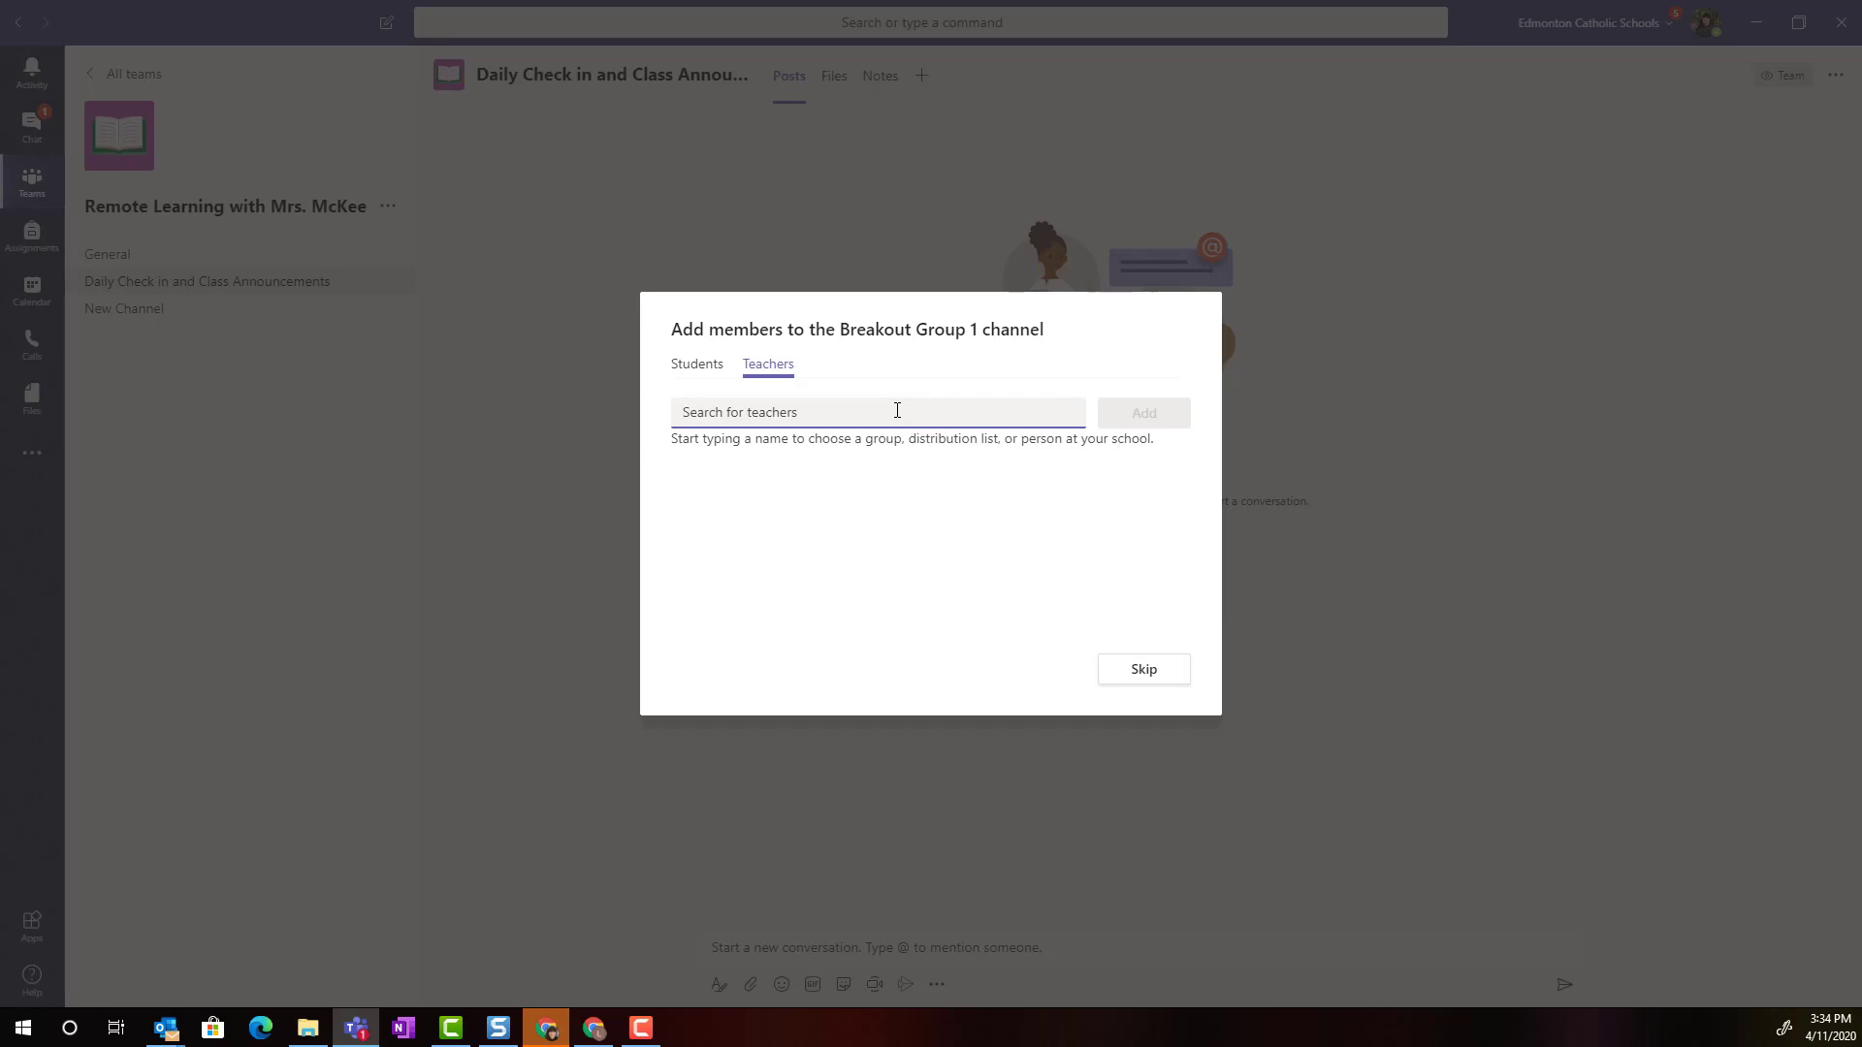
left_click(705, 368)
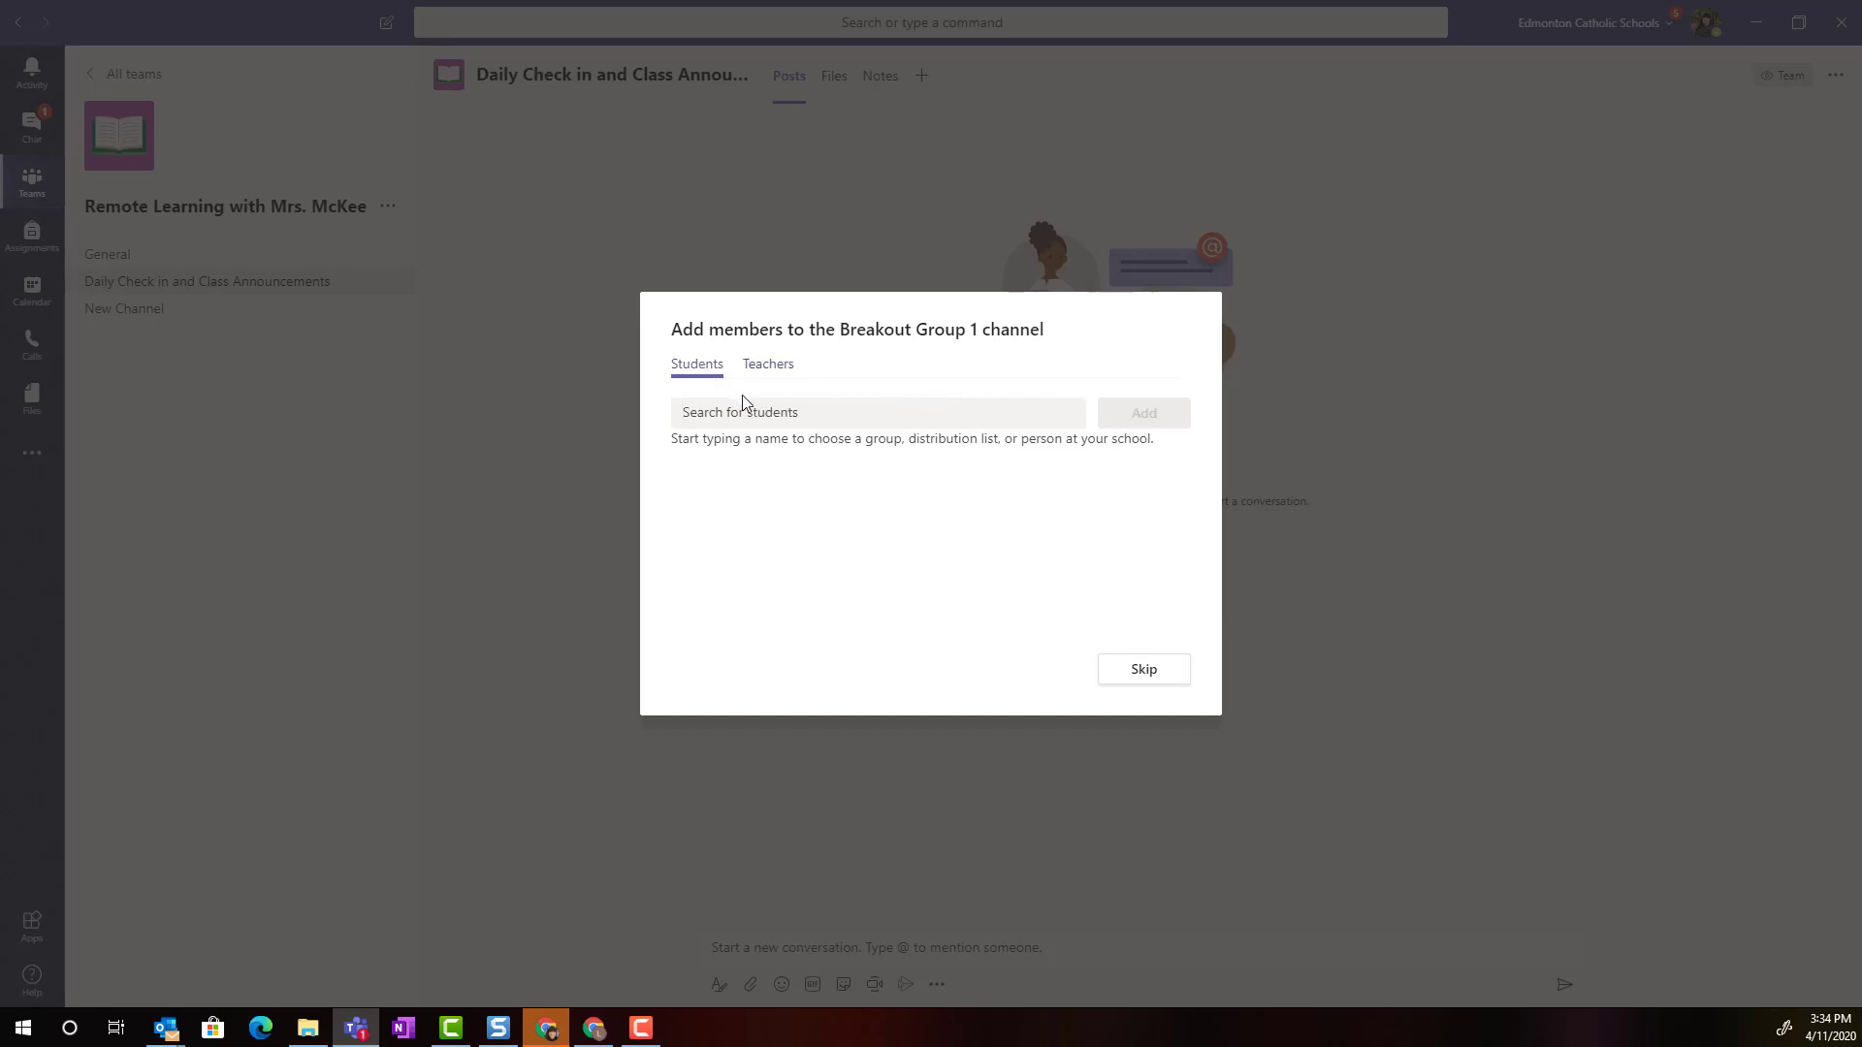
left_click(756, 414)
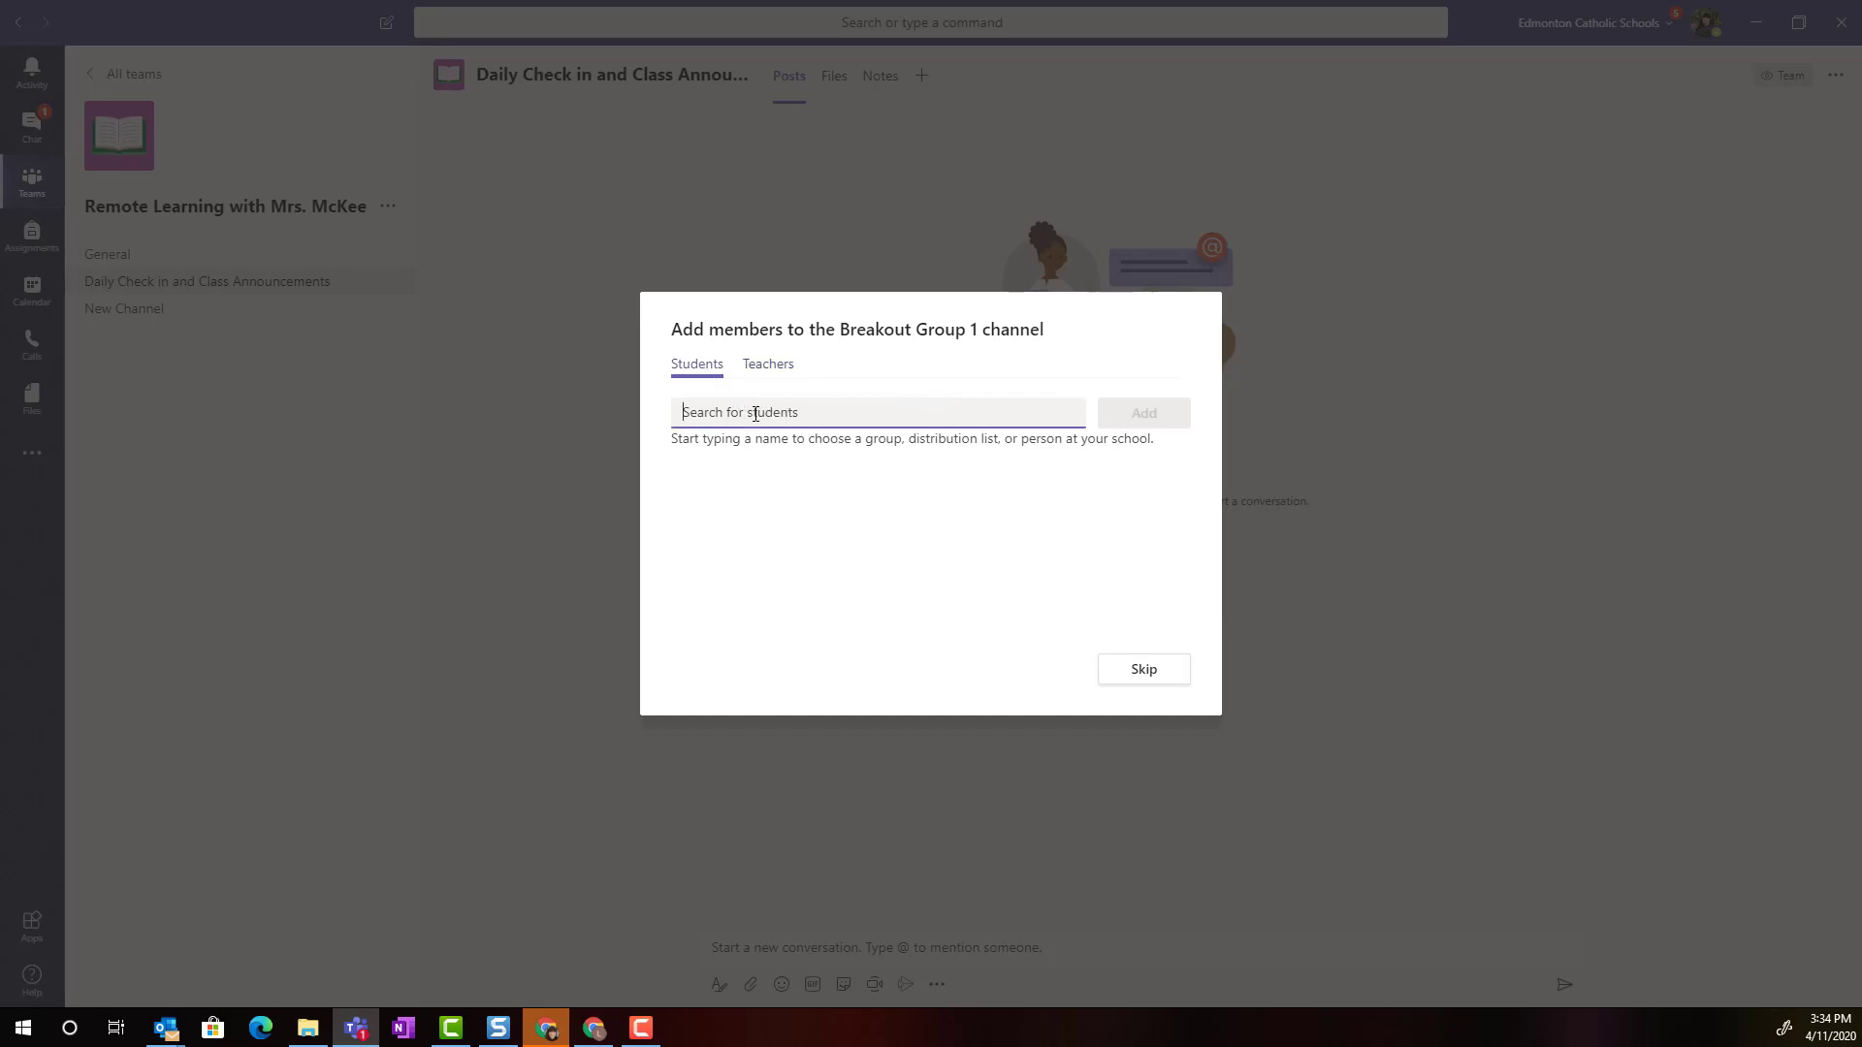
type("Liam")
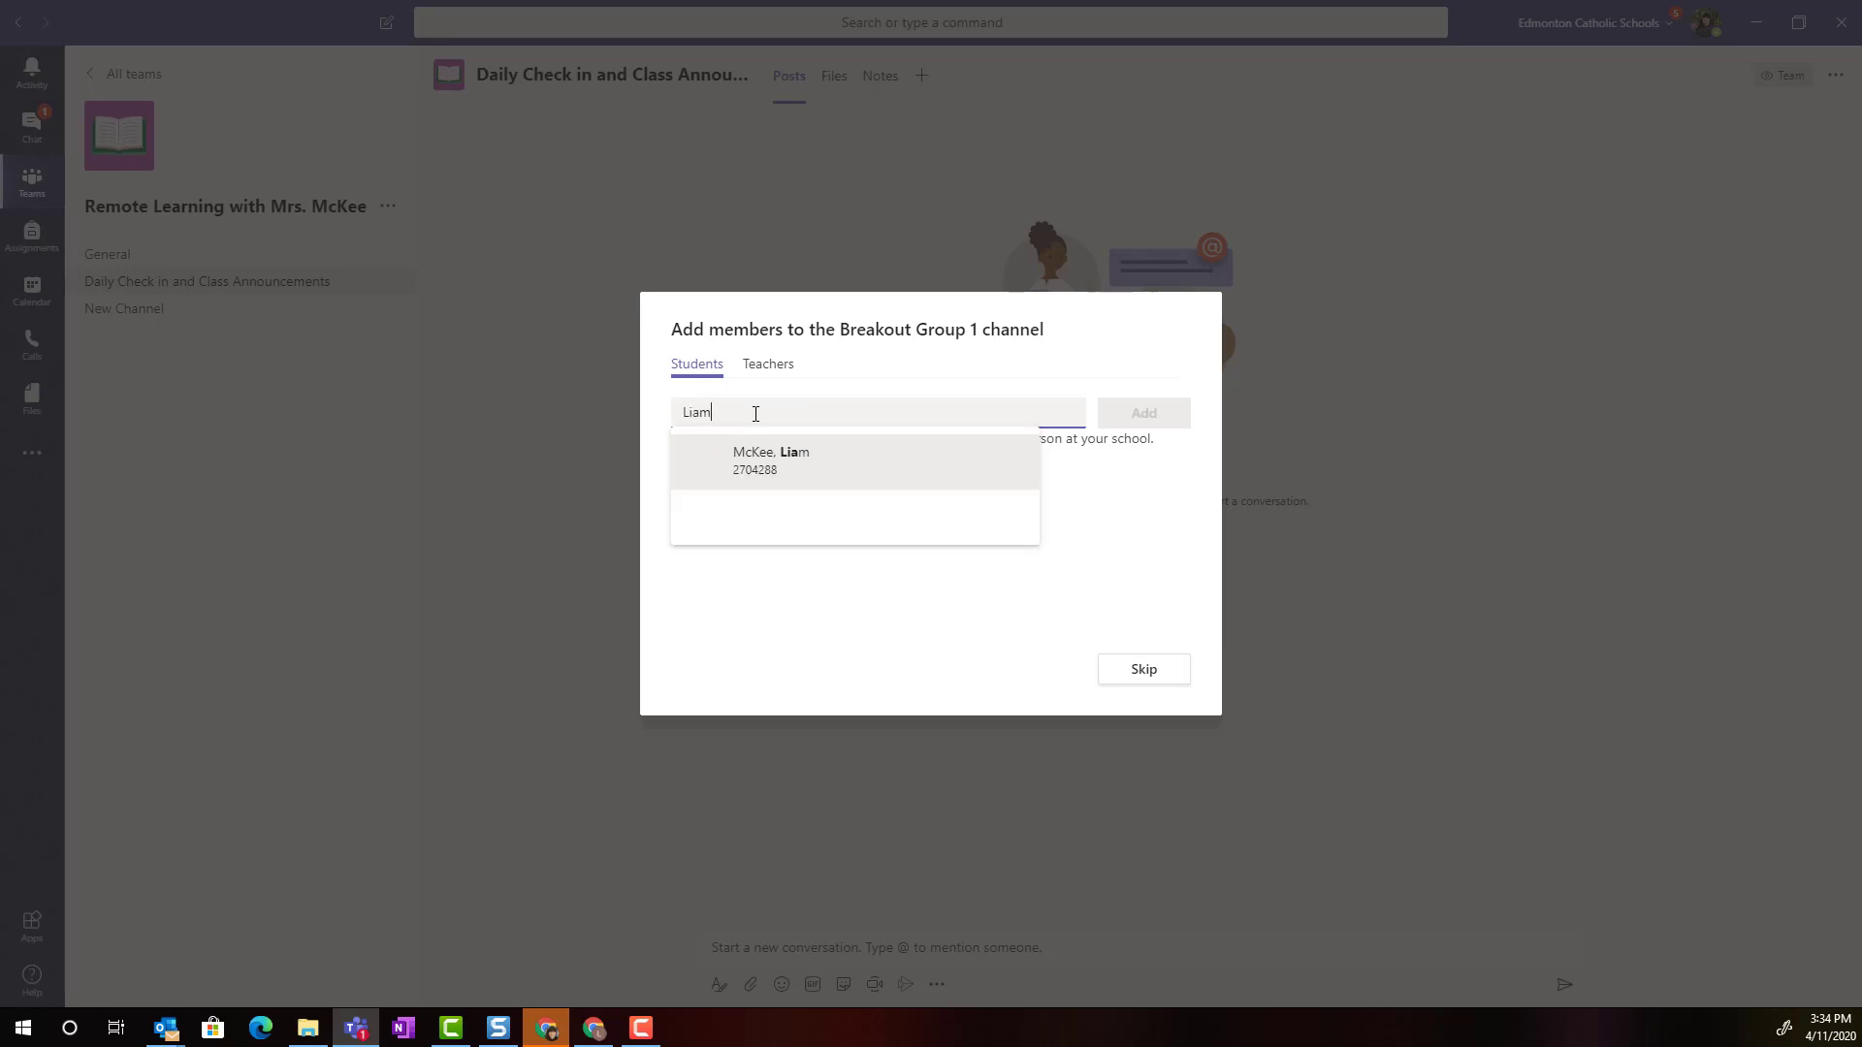
key("Return")
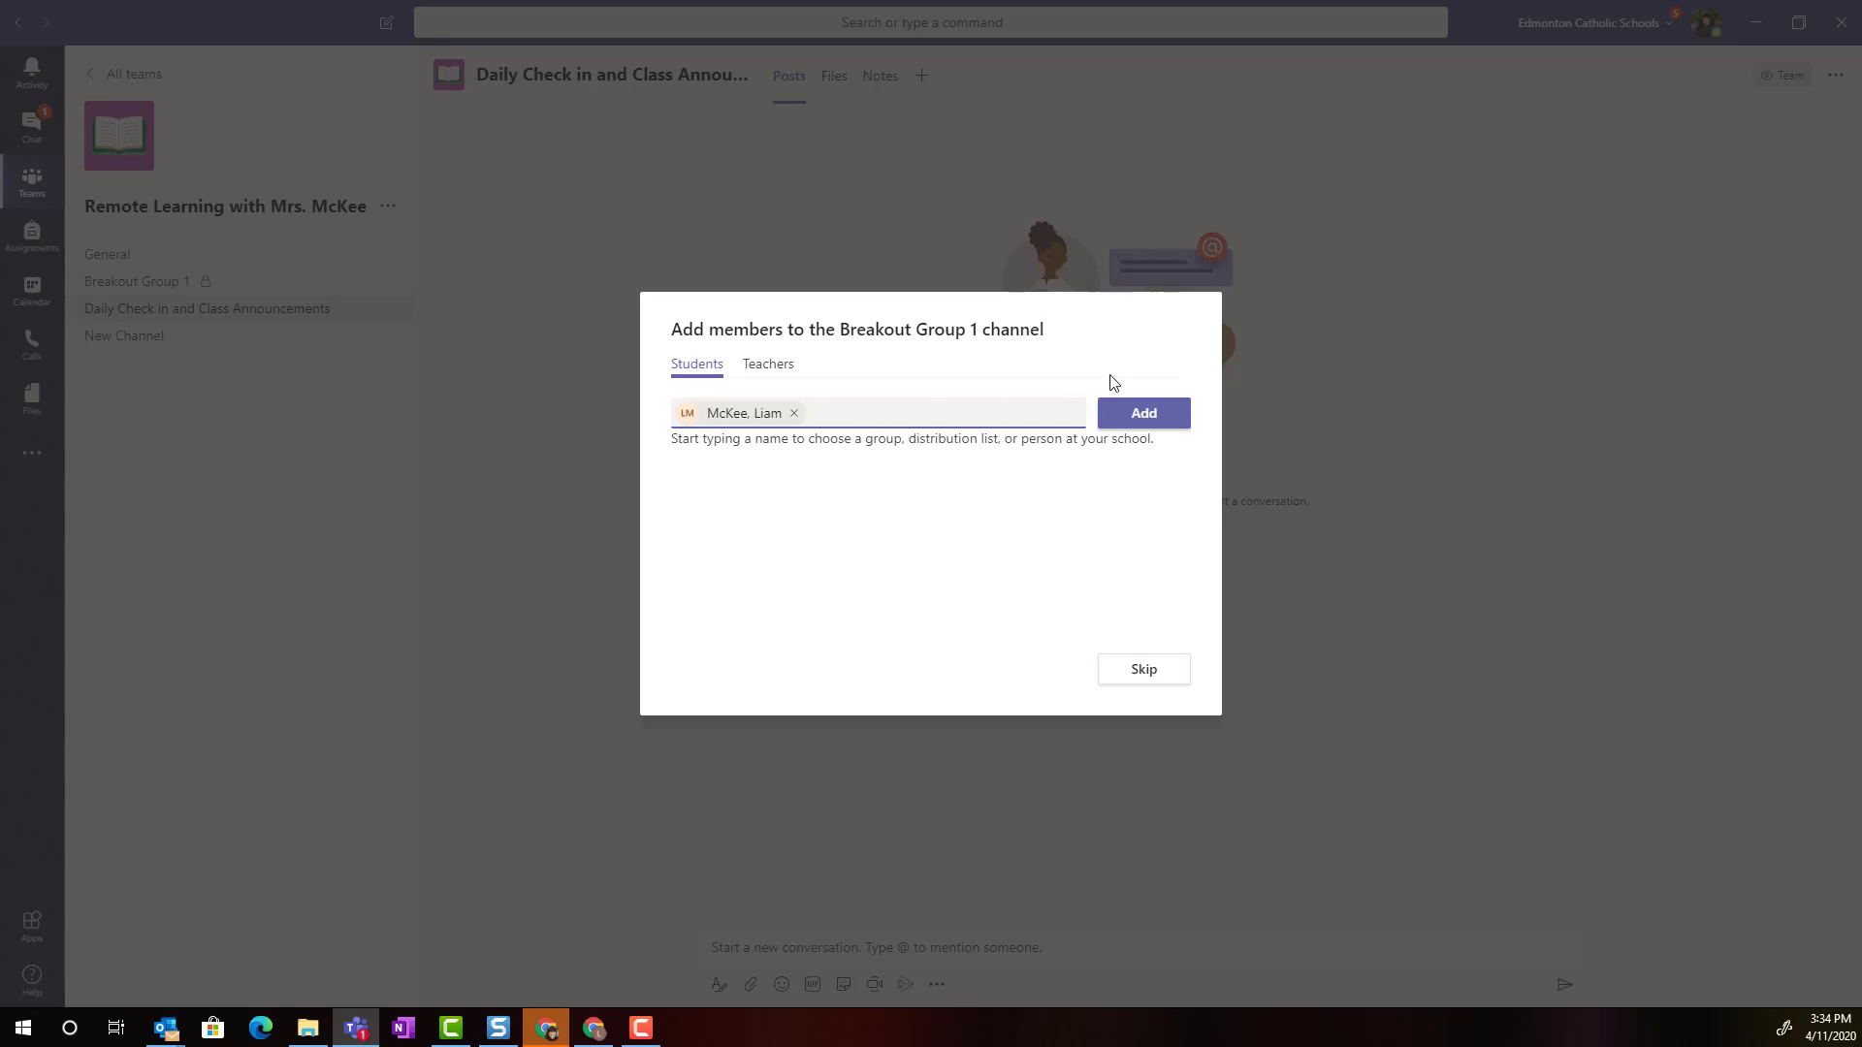
left_click(1153, 422)
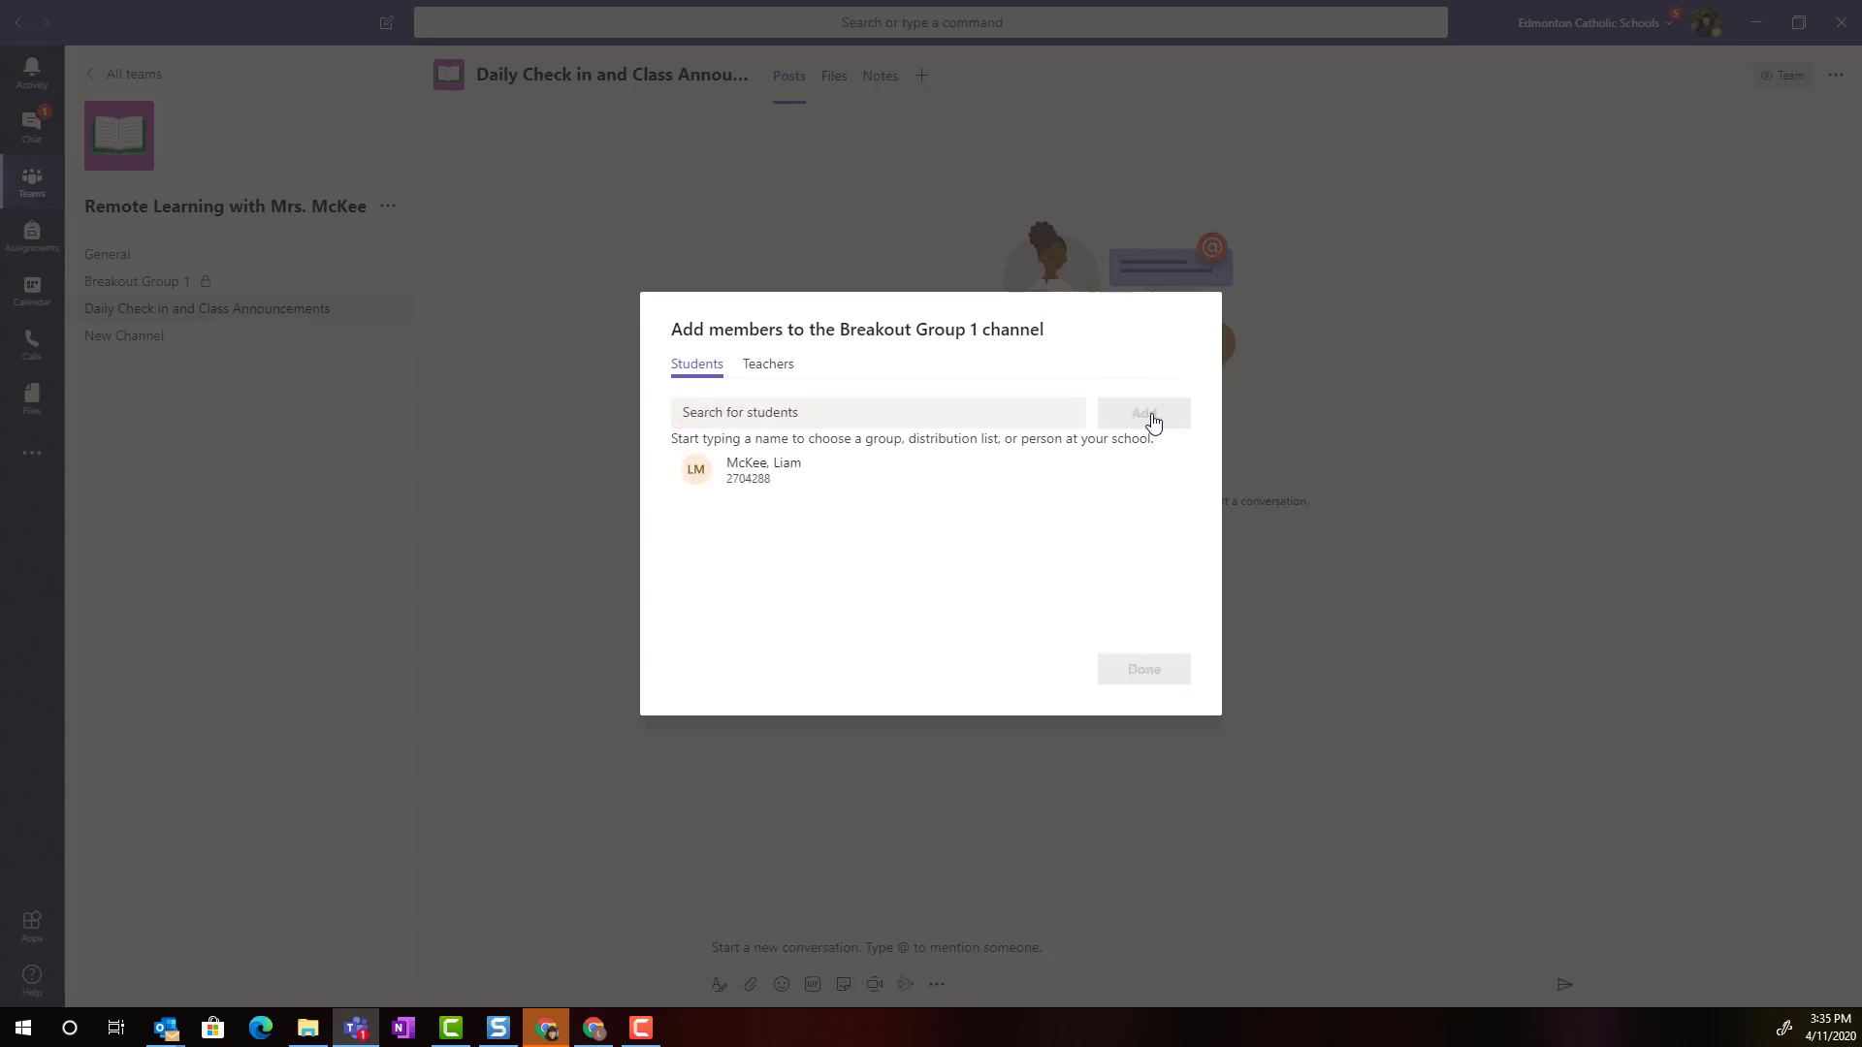
left_click(1131, 678)
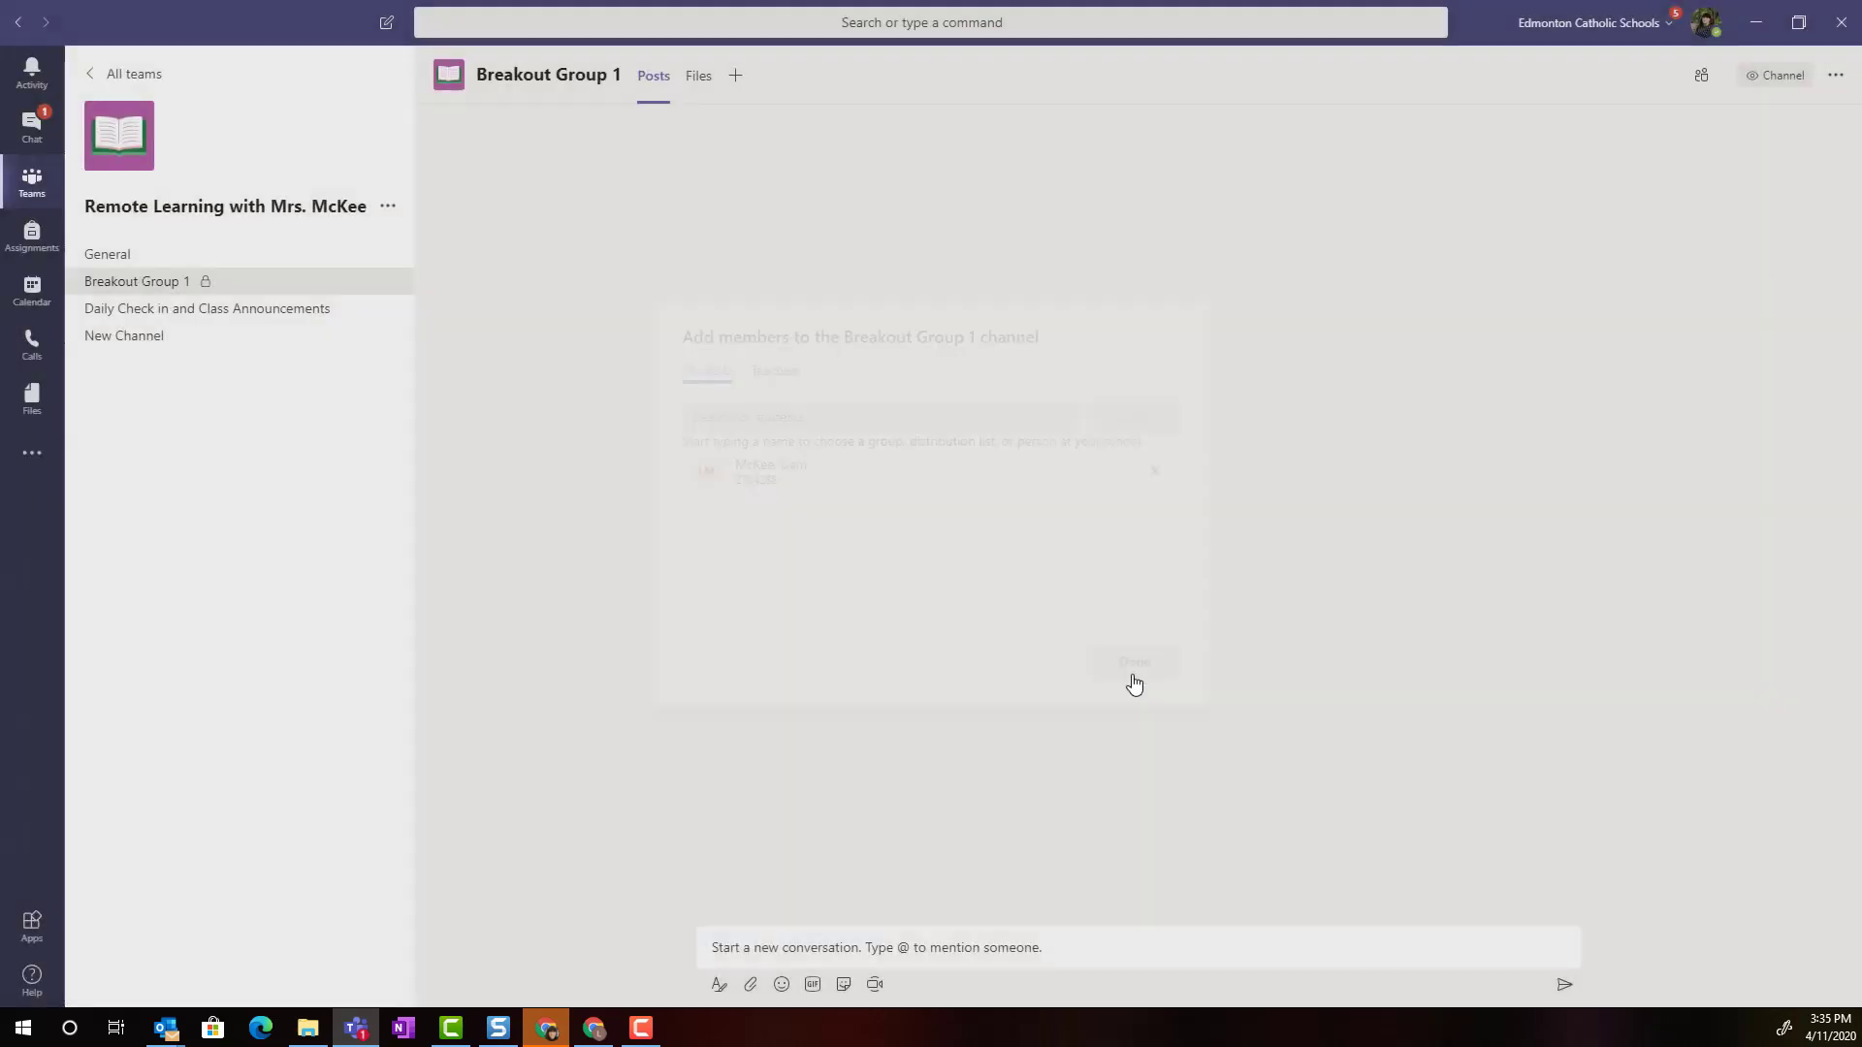